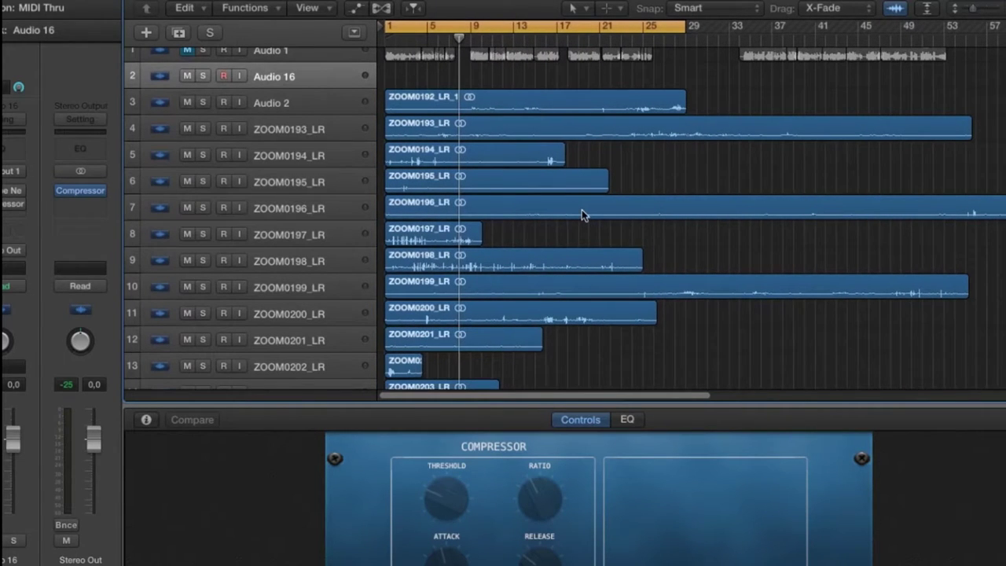
Step: Solo the ZOOM0193_LR track and extend the cycle range to the end of its region
{"action": "key", "text": "super+Down"}
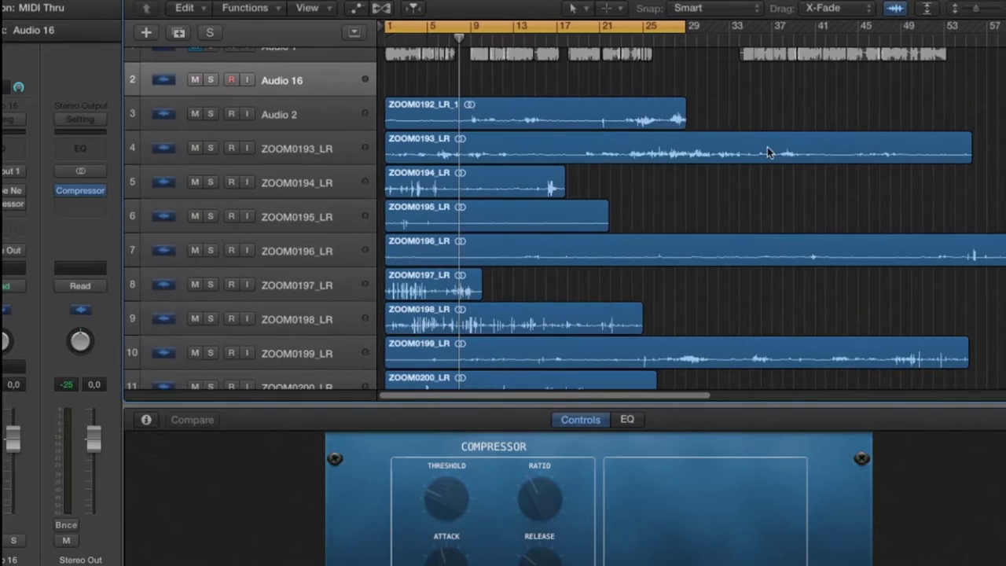
{"action": "key", "text": "super+Down"}
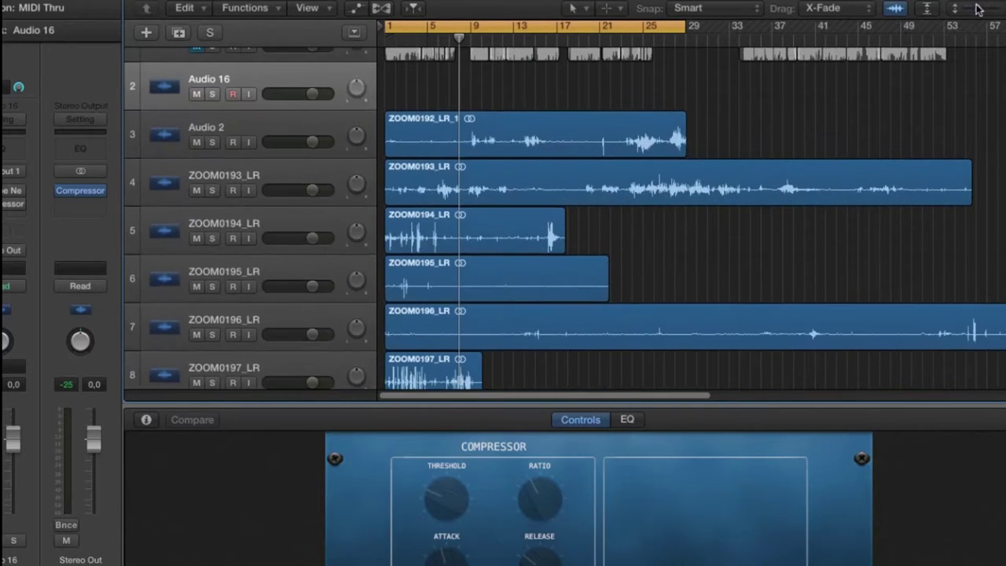
{"action": "key", "text": "super+Left"}
{"action": "key", "text": "super+Left"}
{"action": "key", "text": "super+Up"}
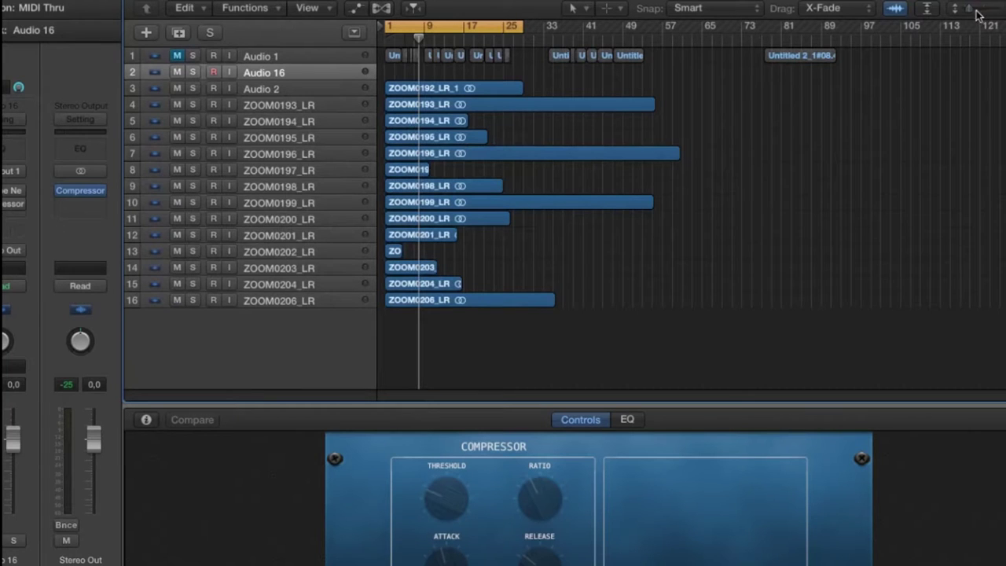
{"action": "key", "text": "super+Down"}
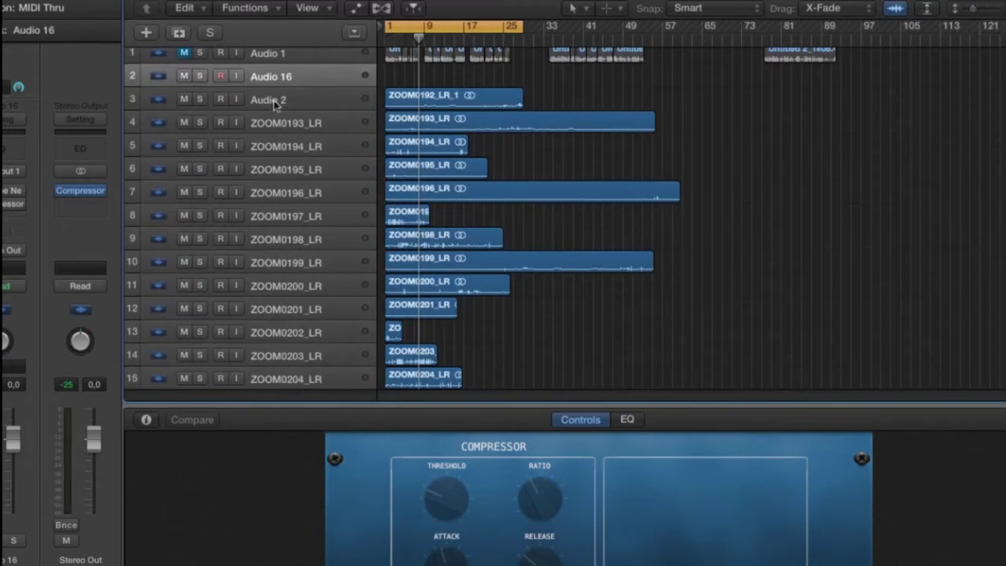
{"action": "key", "text": "super+Down"}
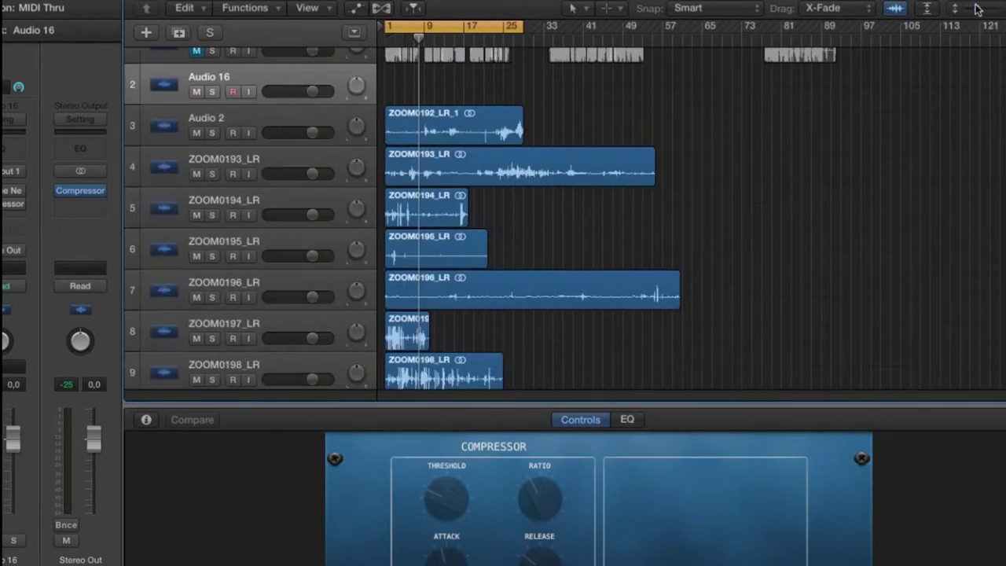
{"action": "left_click", "coordinate": [212, 174]}
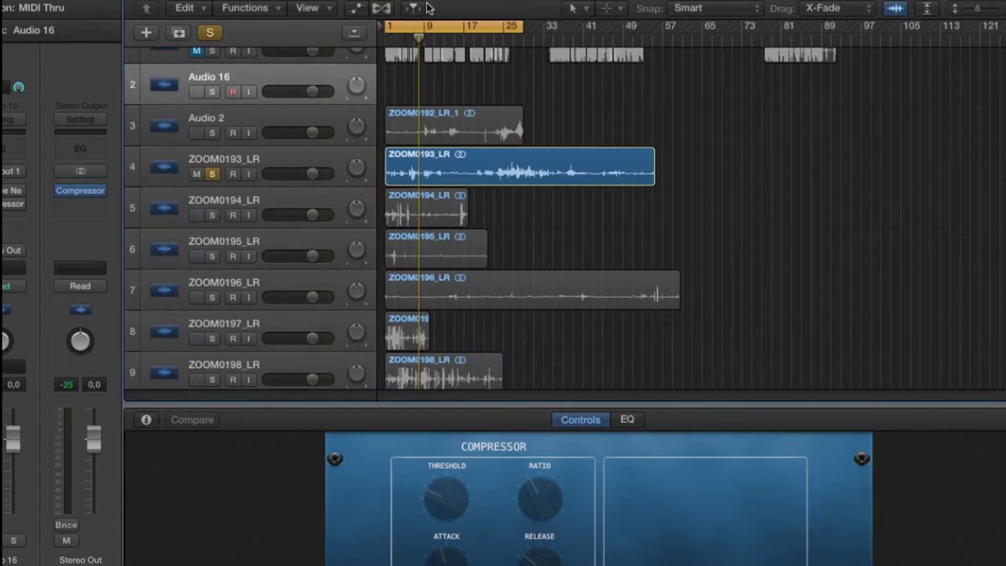
{"action": "left_click_drag", "start_coordinate": [518, 26], "coordinate": [648, 26]}
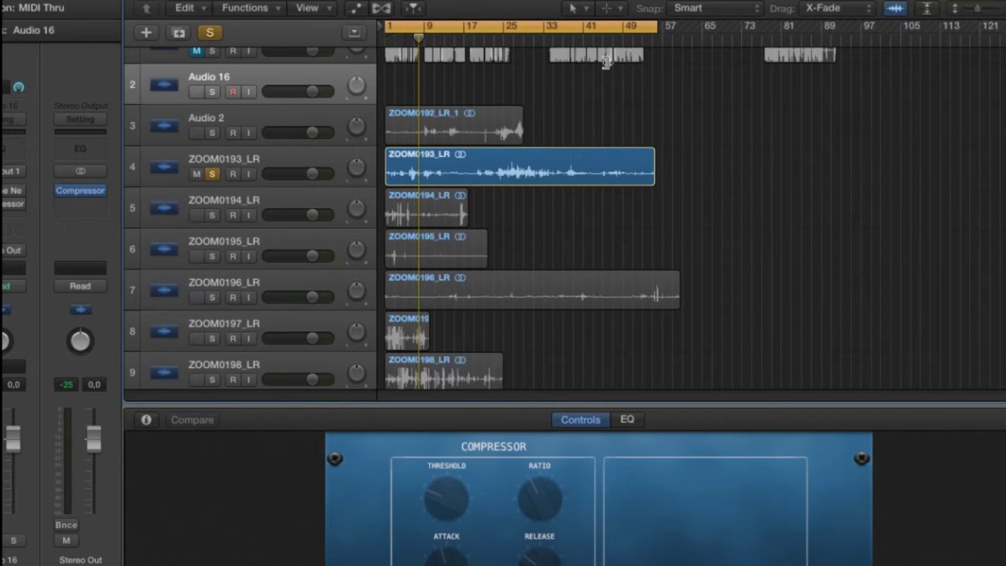
{"action": "left_click", "coordinate": [254, 162]}
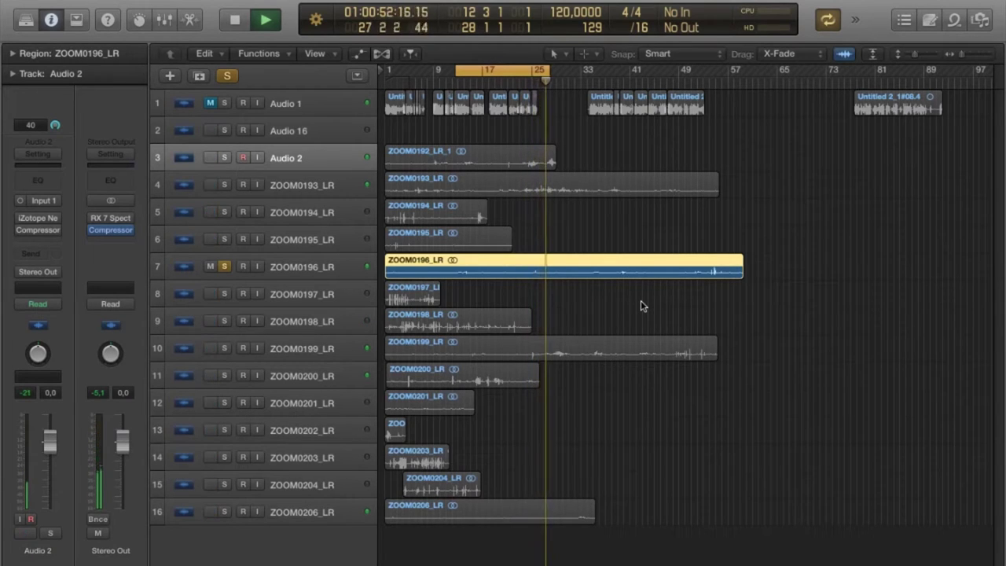
Step: Stop playback and replay the soloed ZOOM0196_LR recording from the start of the cycle range
{"action": "key", "text": "space"}
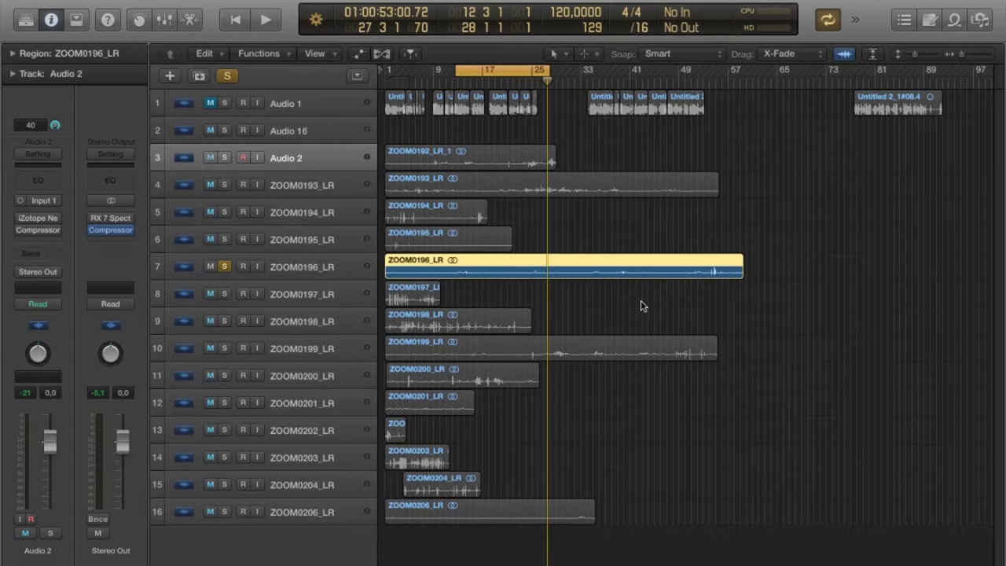
{"action": "key", "text": "super+Right"}
{"action": "key", "text": "super+Right"}
{"action": "key", "text": "super+Right"}
{"action": "key", "text": "super+Right"}
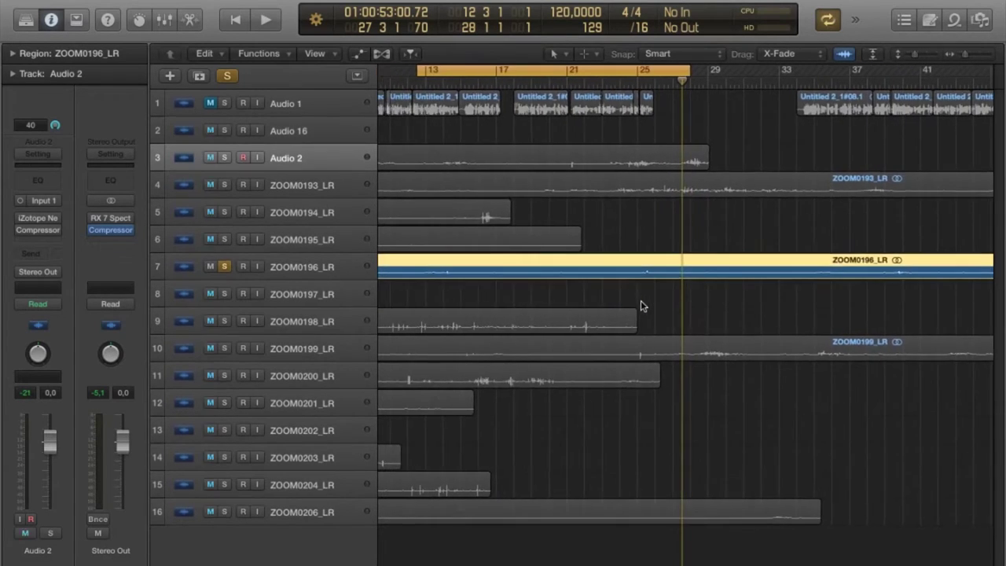
{"action": "key", "text": "space"}
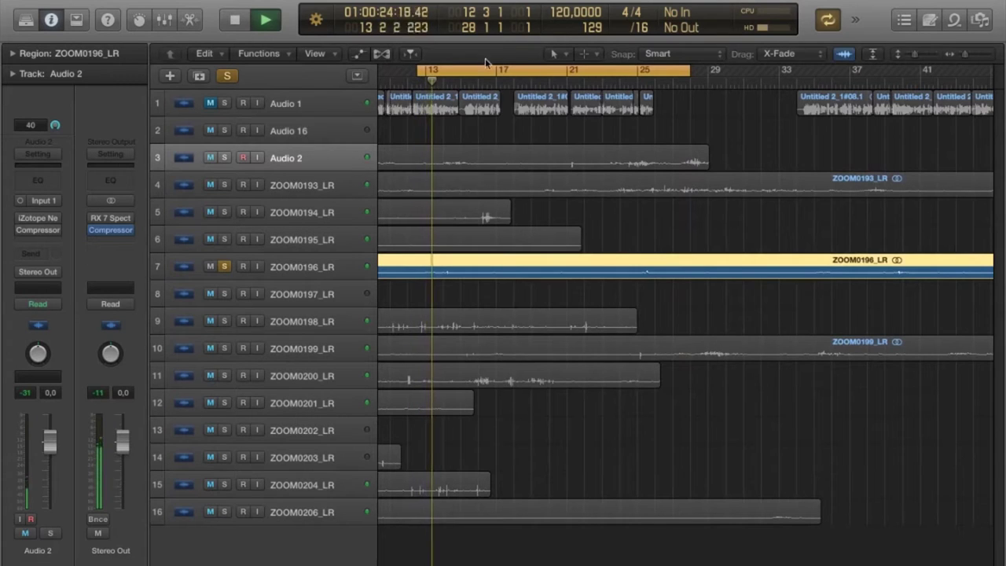
Step: Turn off cycle mode, stop playback and set the playhead to about bar 12, beat 3
{"action": "key", "text": "c"}
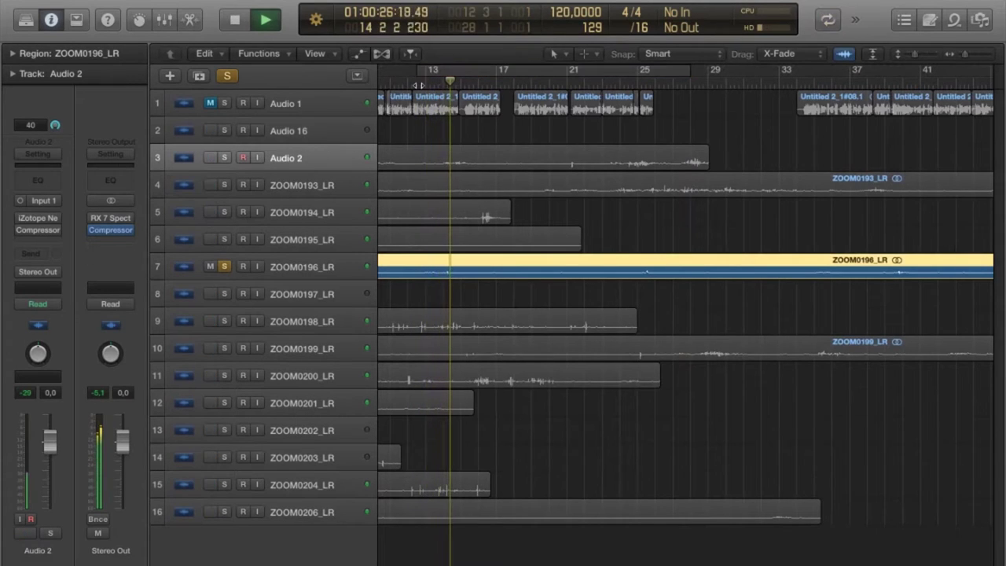
{"action": "key", "text": "space"}
{"action": "left_click", "coordinate": [418, 79]}
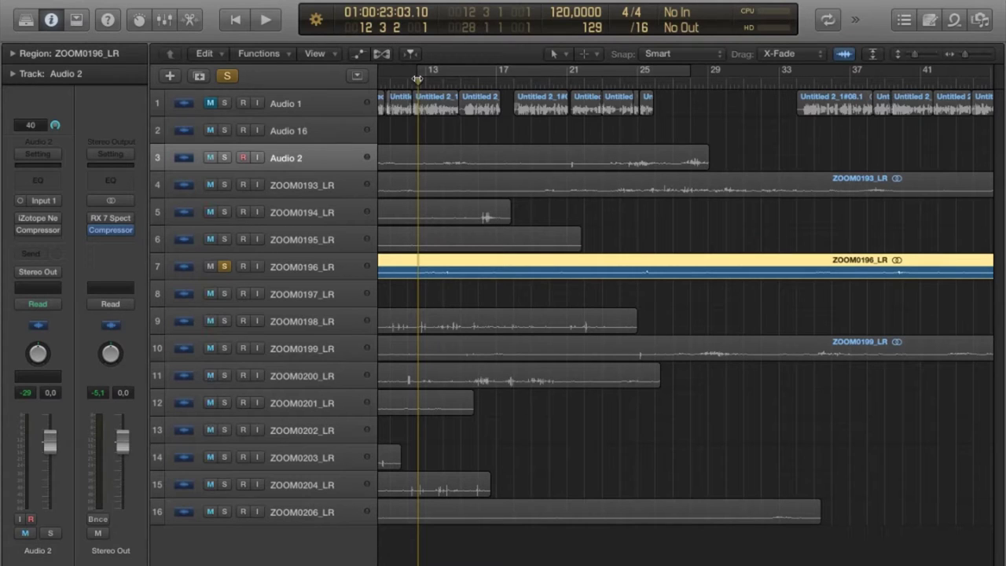
Step: Listen to the soloed ZOOM0196_LR recording in short passages from about bar 12 to bar 27
{"action": "key", "text": "space"}
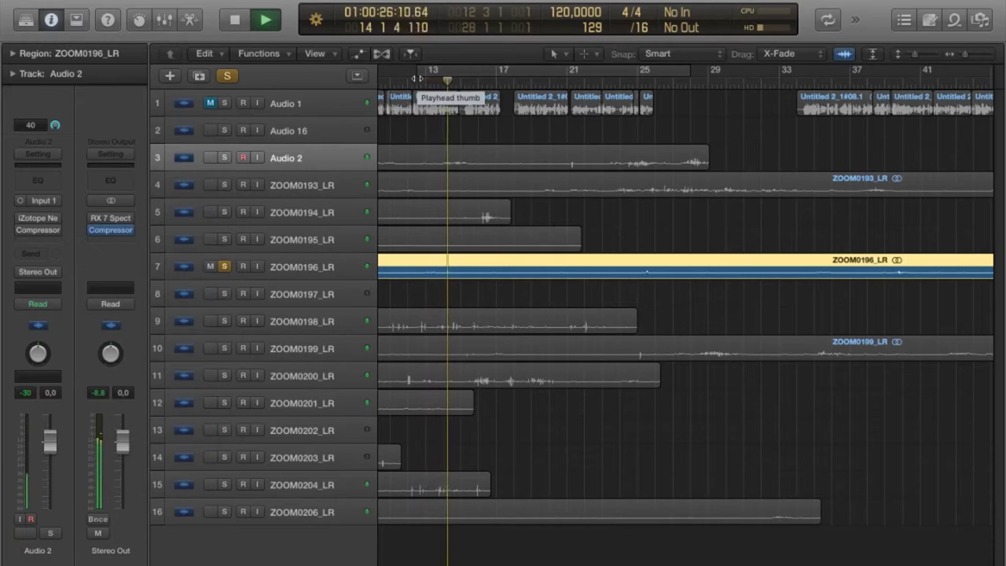
{"action": "key", "text": "space"}
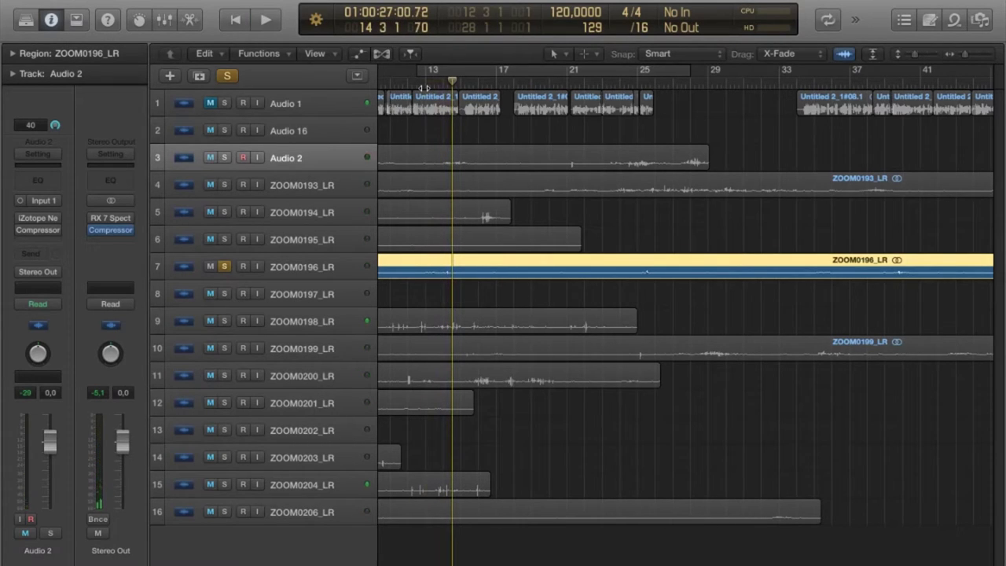
{"action": "key", "text": "space"}
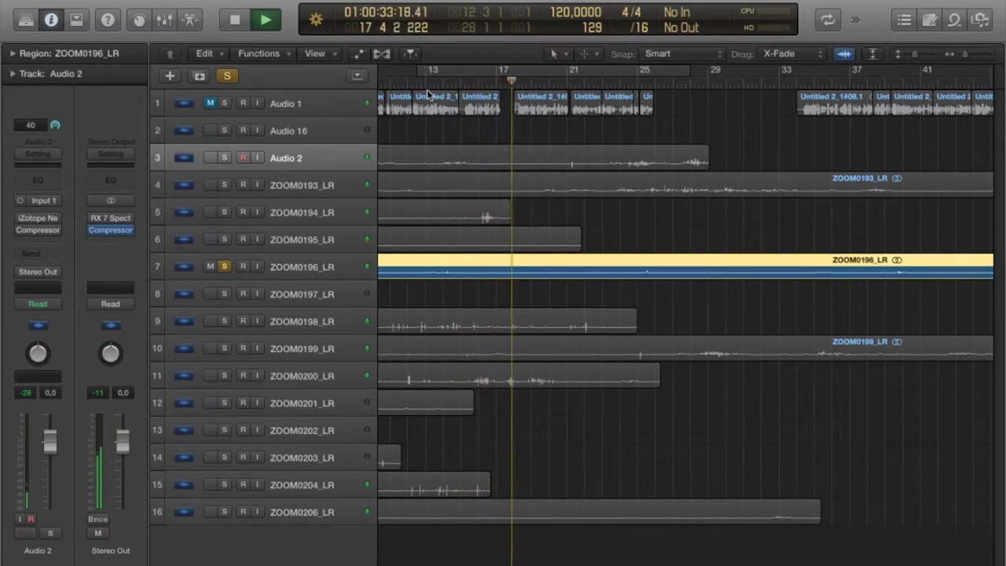
{"action": "key", "text": "super+Right"}
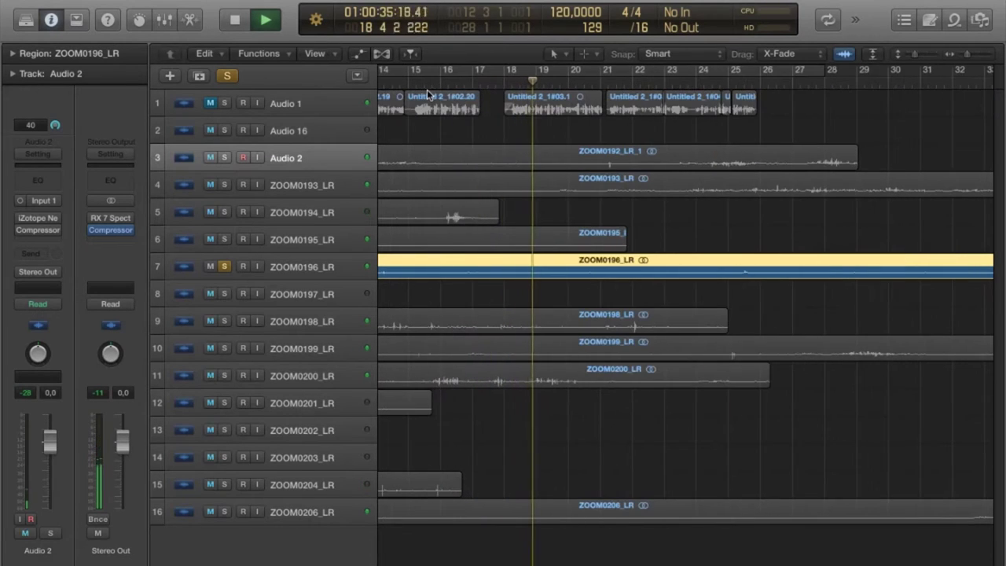
{"action": "key", "text": "space"}
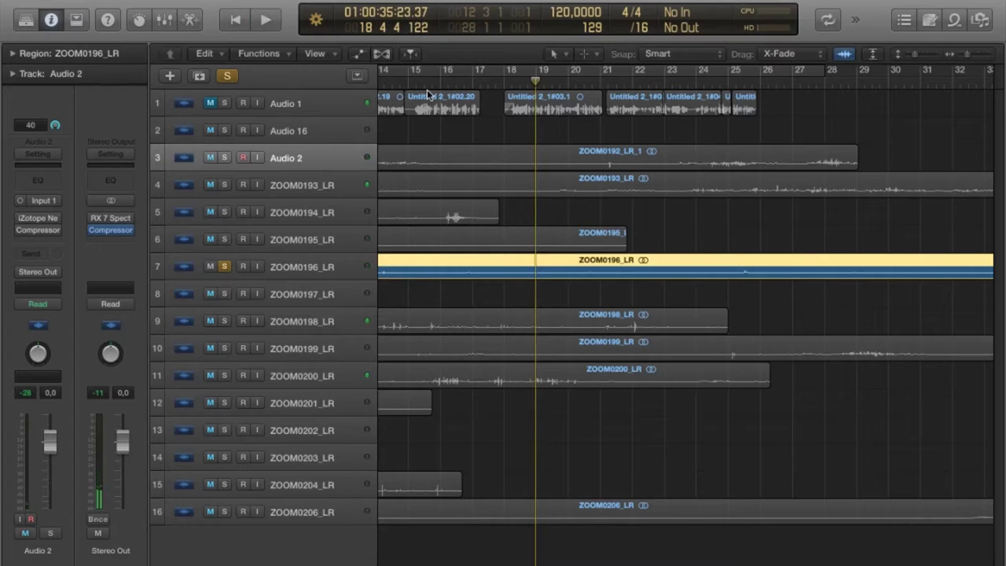
{"action": "key", "text": "space"}
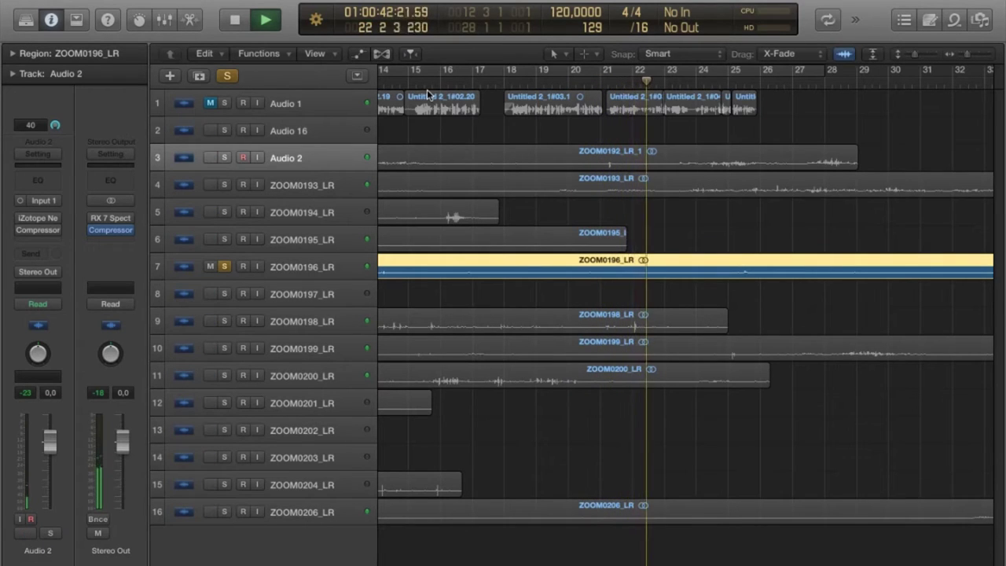
{"action": "key", "text": "space"}
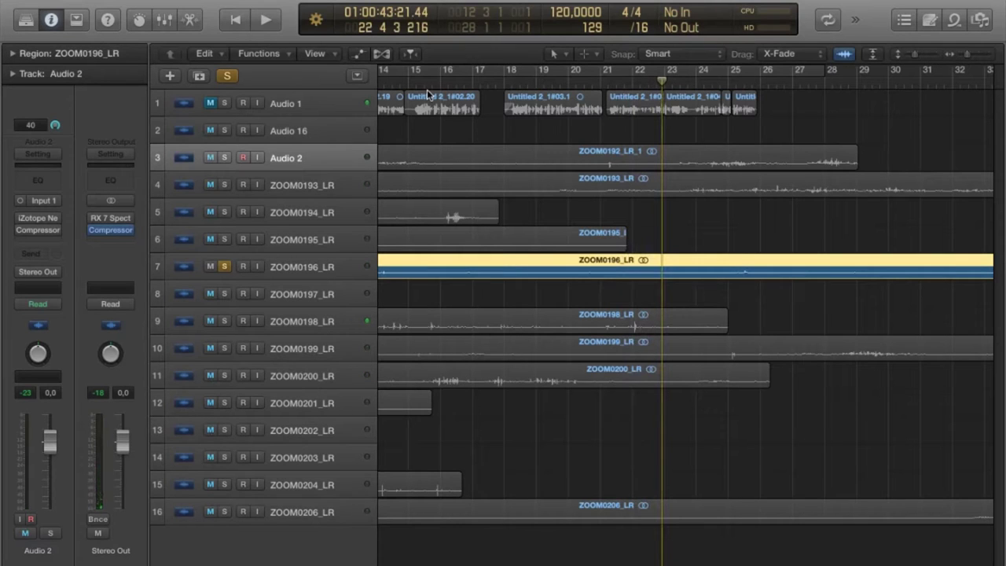
{"action": "key", "text": "space"}
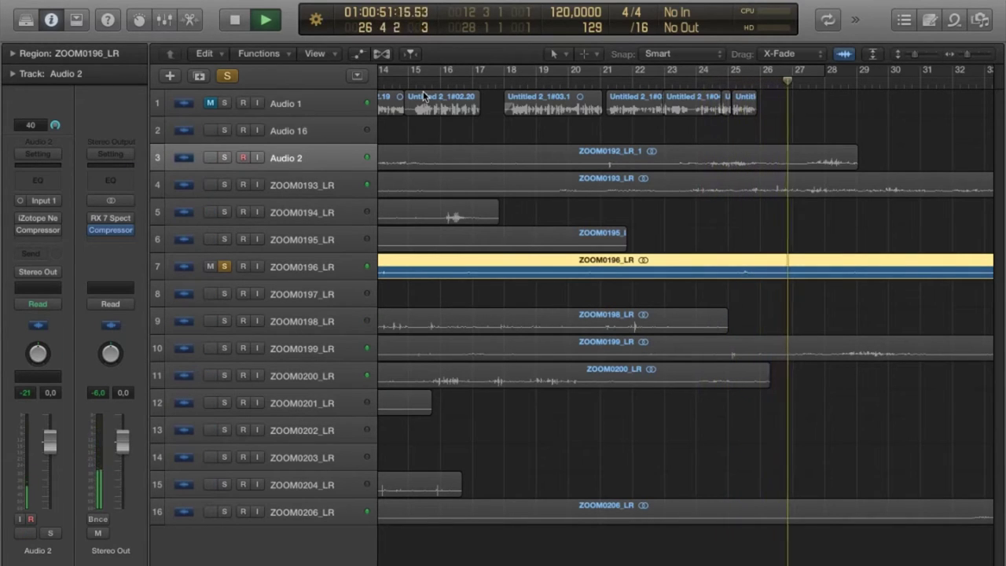
{"action": "key", "text": "space"}
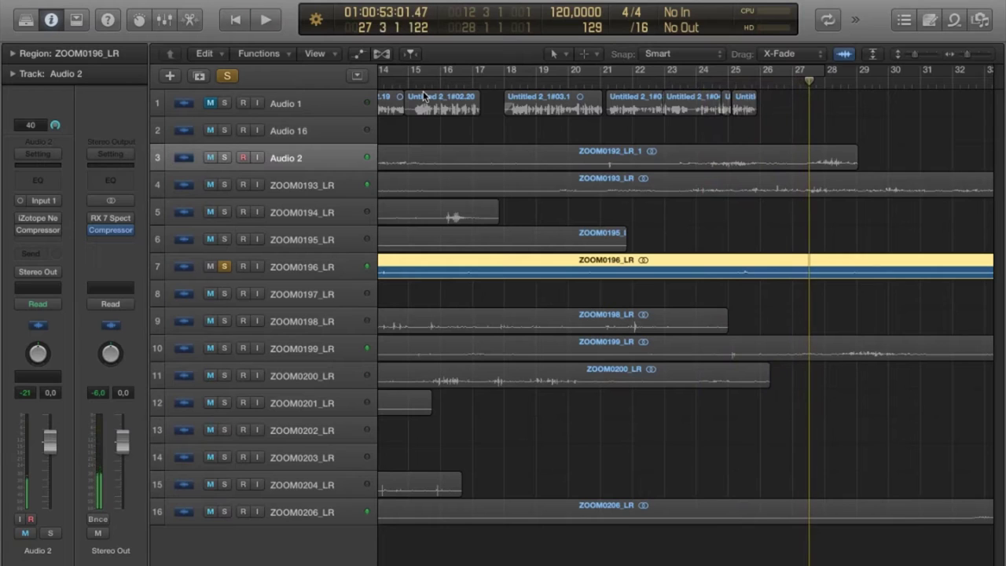
Step: Return the playhead to the start of the project
{"action": "key", "text": "z"}
{"action": "key", "text": "z"}
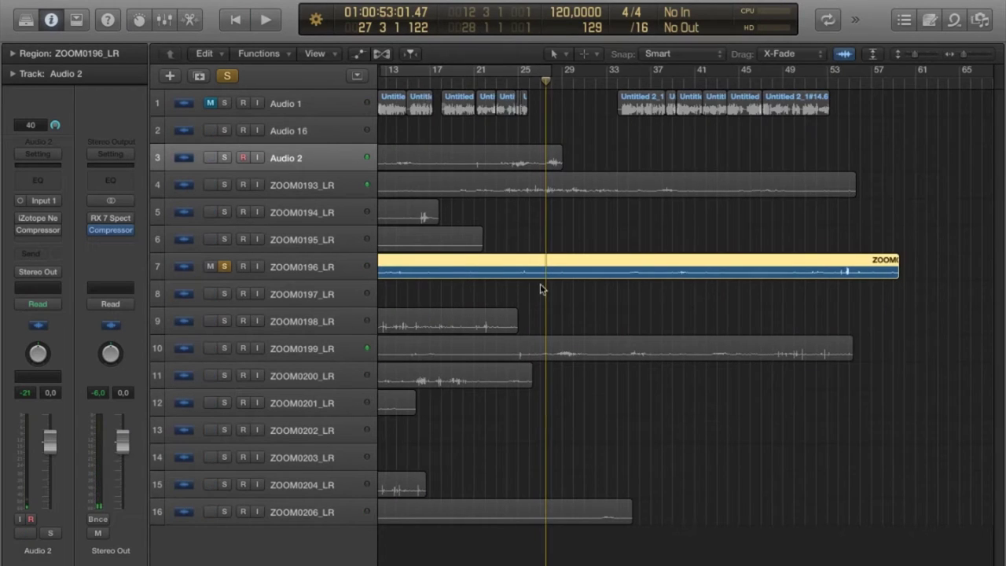
{"action": "scroll", "coordinate": [518, 363], "scroll_direction": "left", "scroll_amount": 3}
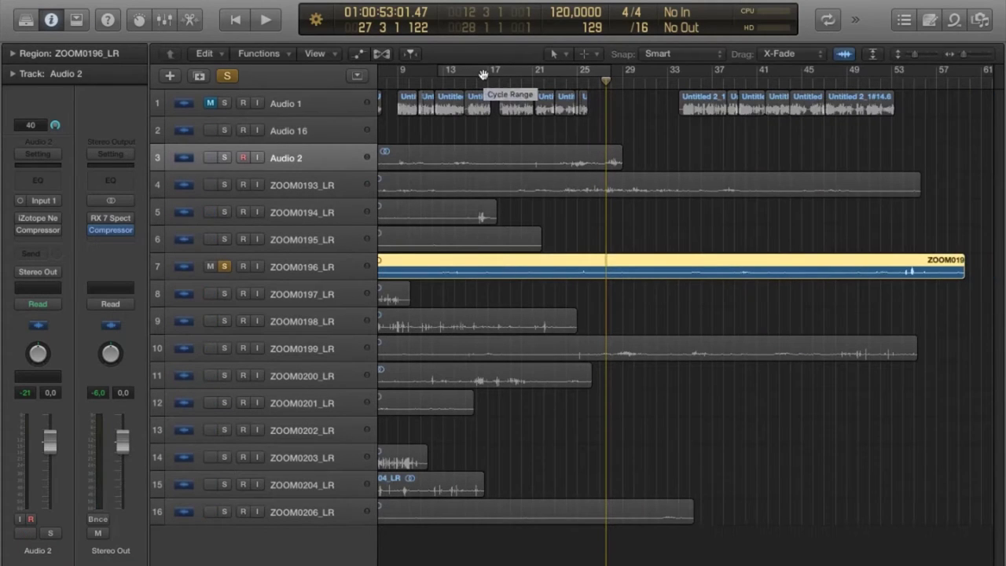
{"action": "key", "text": "z"}
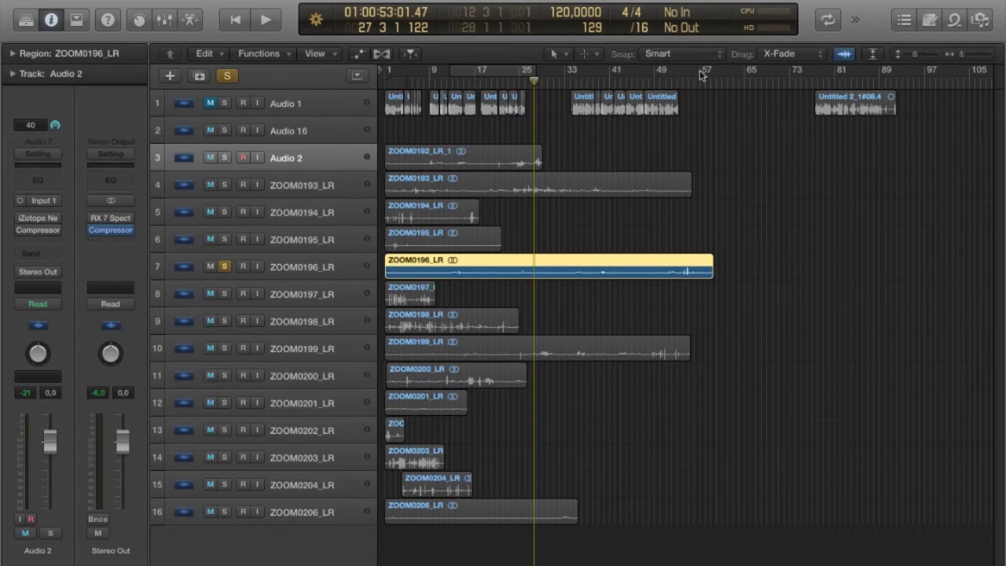
{"action": "key", "text": "Return"}
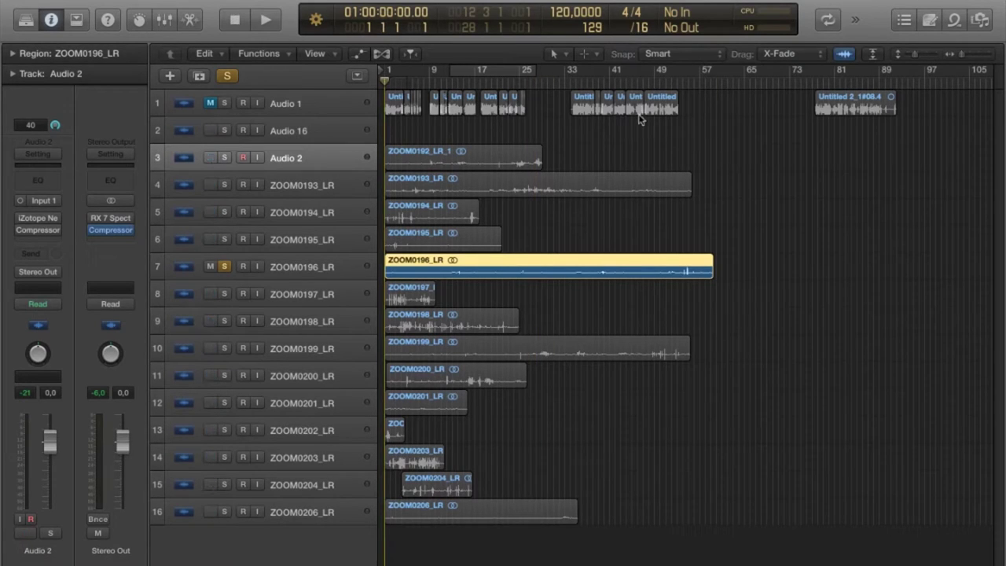
Step: Turn on cycle mode and shorten the cycle range to end at bar 15
{"action": "left_click", "coordinate": [465, 68]}
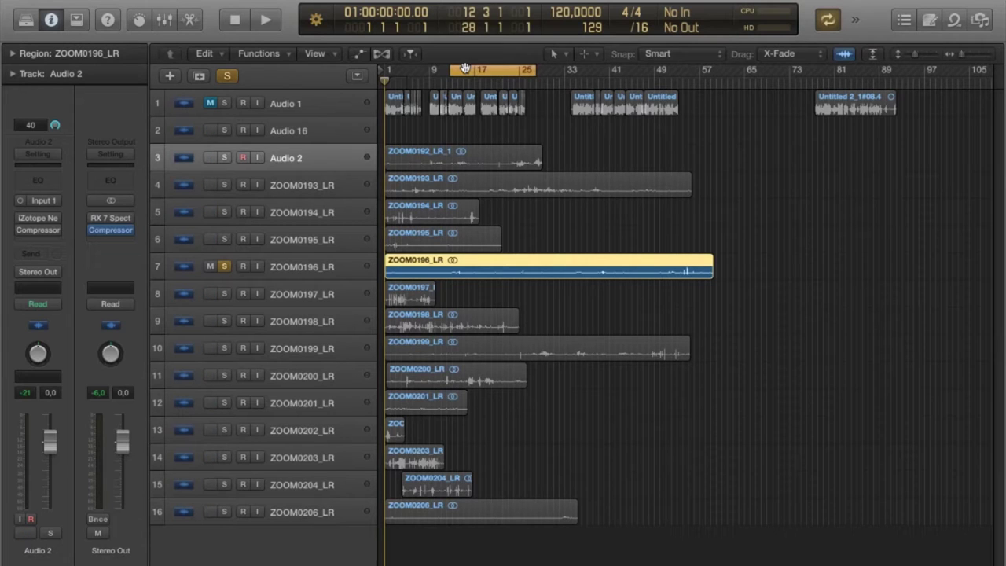
{"action": "key", "text": "super+Right"}
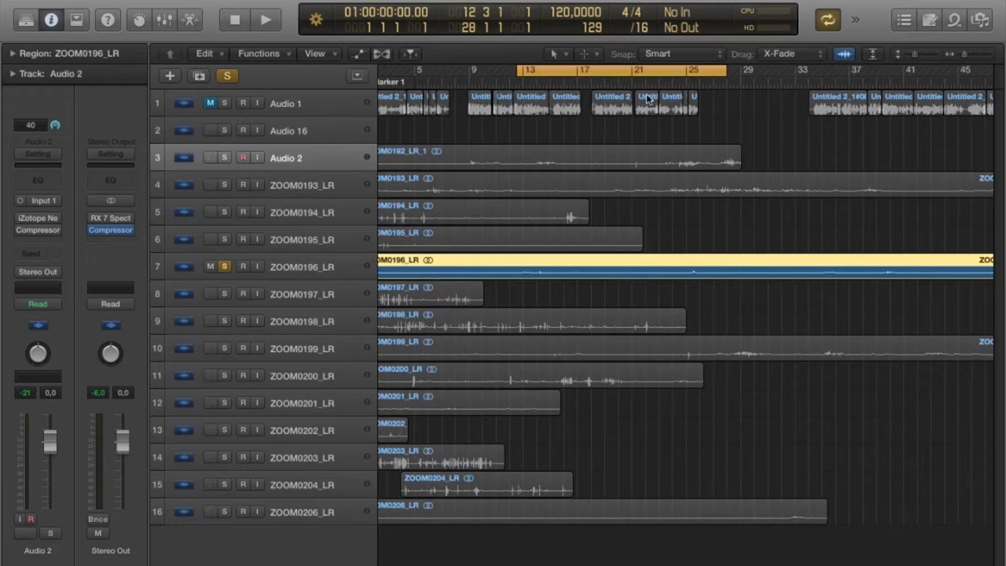
{"action": "left_click_drag", "start_coordinate": [726, 75], "coordinate": [546, 93]}
Step: Turn off cycle mode and unsolo the ZOOM0196_LR track
{"action": "scroll", "coordinate": [675, 100], "scroll_direction": "up", "scroll_amount": 5}
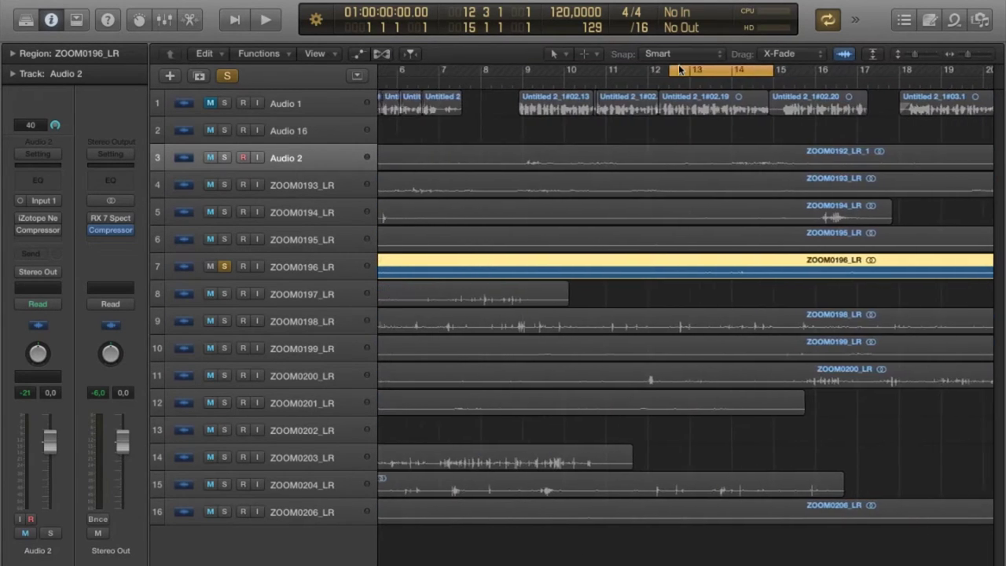
{"action": "scroll", "coordinate": [579, 139], "scroll_direction": "right", "scroll_amount": 5}
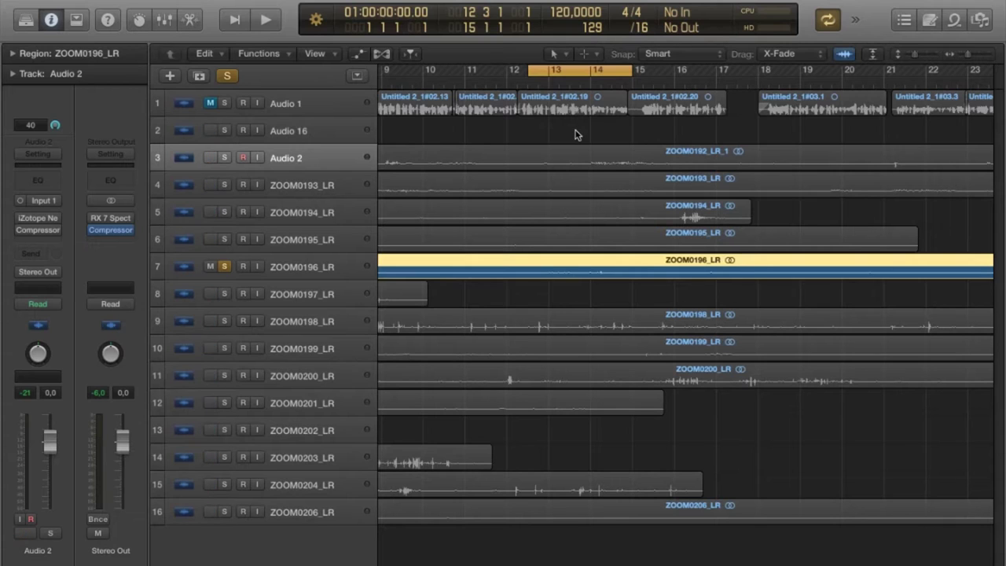
{"action": "key", "text": "super+Left"}
{"action": "key", "text": "c"}
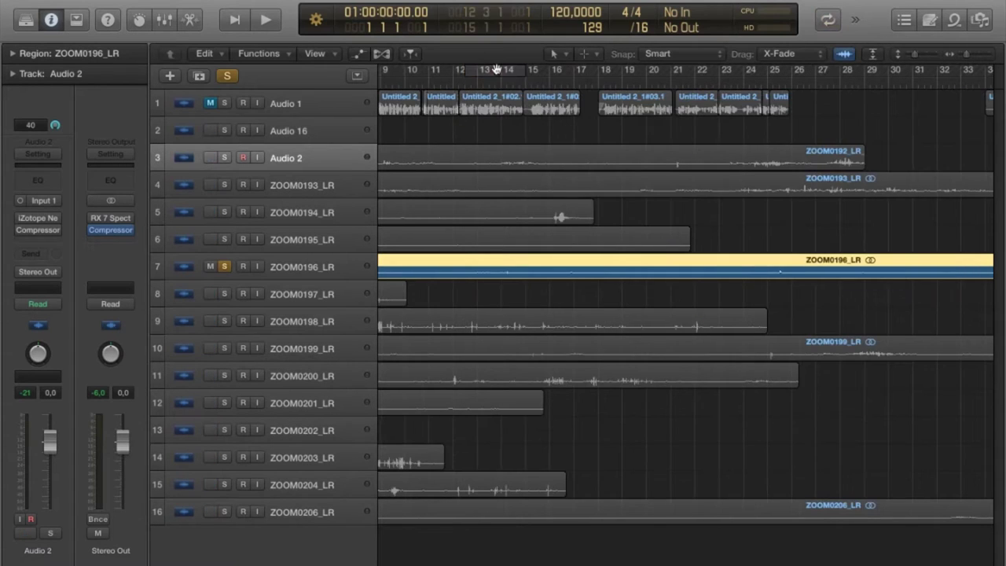
{"action": "key", "text": "super+Left"}
{"action": "left_click", "coordinate": [224, 266]}
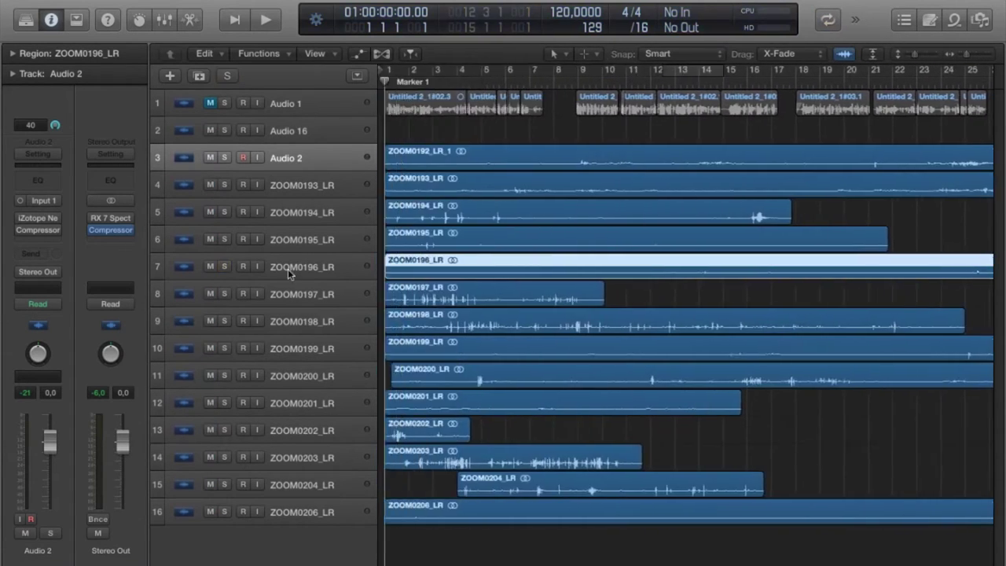
Step: Solo the ZOOM0197_LR track, play it from the project start, select the track and stop around bar 5
{"action": "left_click", "coordinate": [222, 294]}
{"action": "key", "text": "space"}
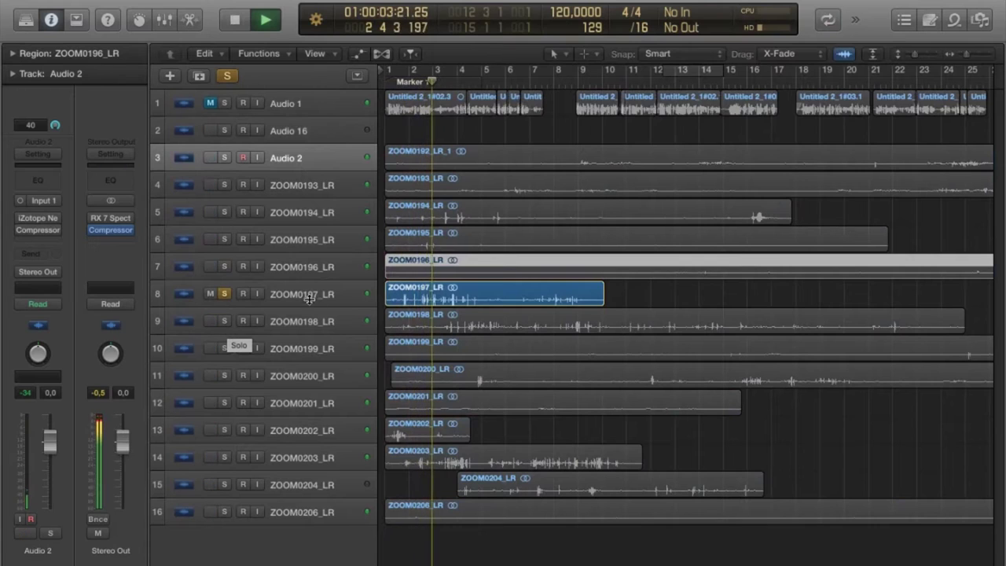
{"action": "left_click", "coordinate": [197, 294]}
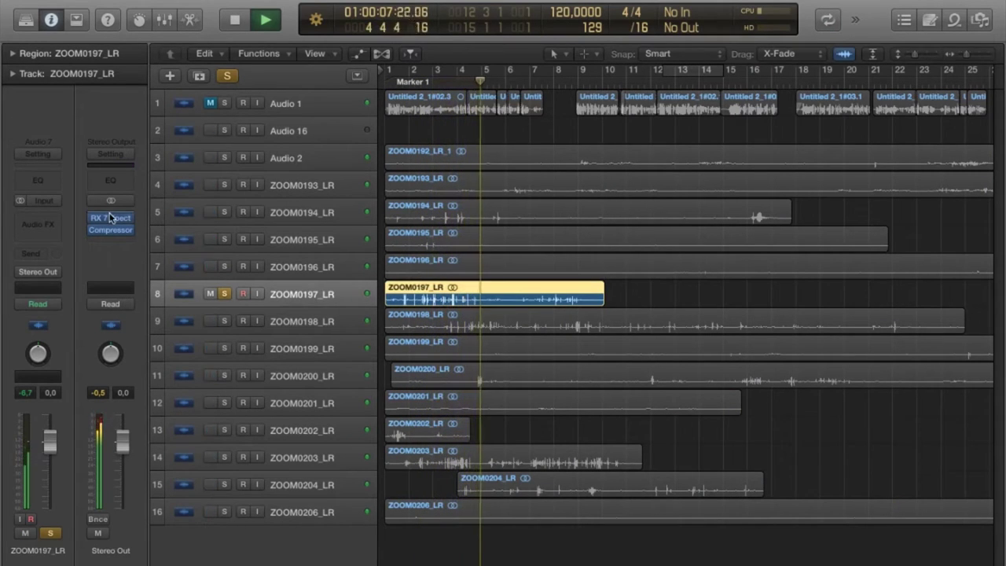
{"action": "key", "text": "space"}
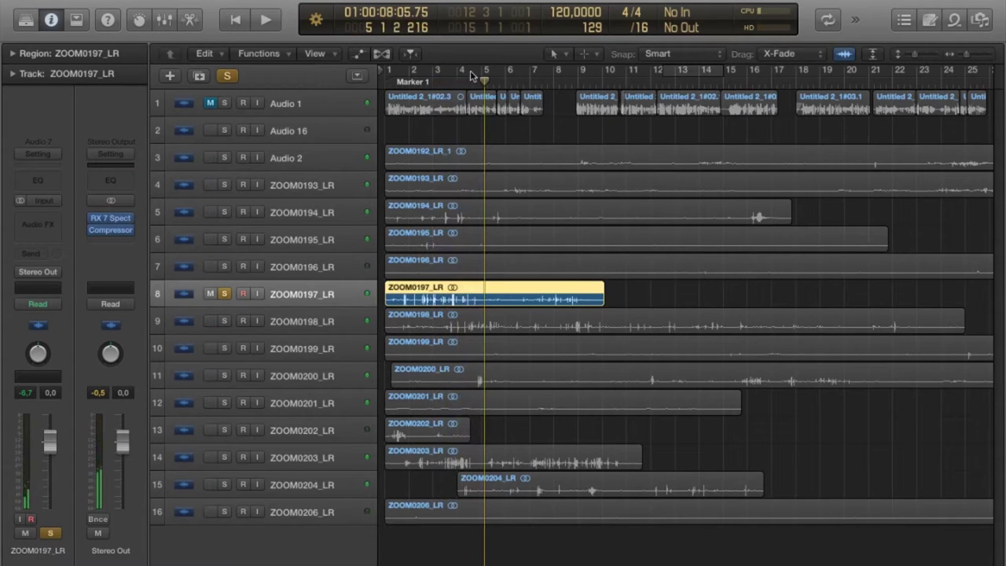
Step: Set a cycle range from bar 1 to bar 10 and play the soloed ZOOM0197_LR track from the project start
{"action": "left_click_drag", "start_coordinate": [599, 73], "coordinate": [387, 72]}
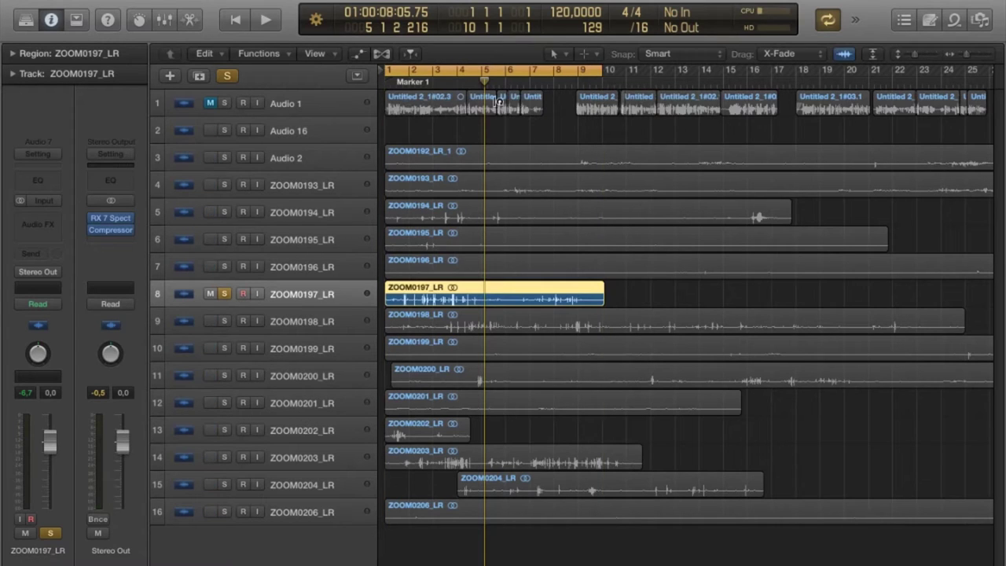
{"action": "key", "text": "Return"}
{"action": "key", "text": "space"}
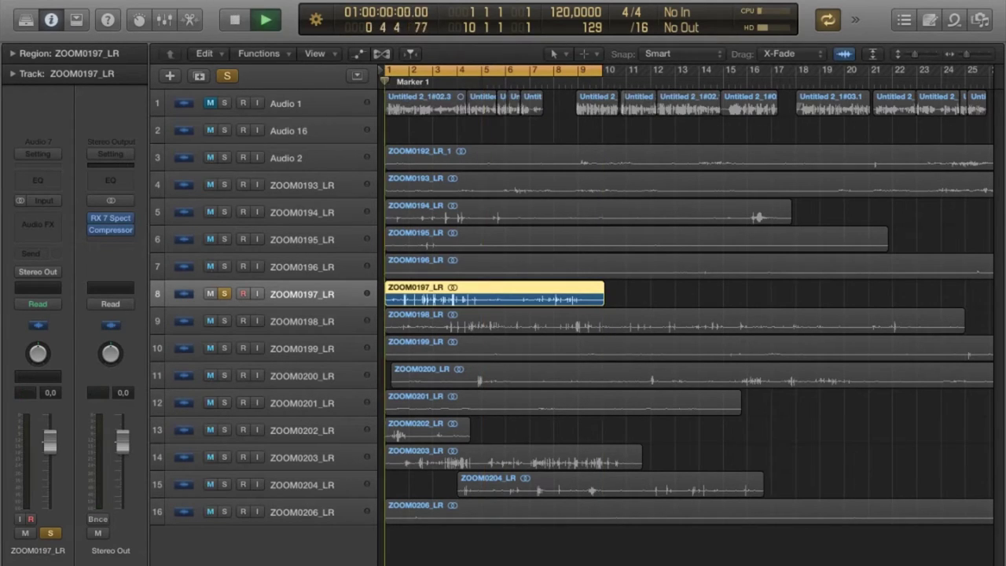
Step: Raise the Reduction to 7.9 in the Stereo Out channel's RX 7 Spectral De-noise and close the plug-in
{"action": "left_click", "coordinate": [110, 219]}
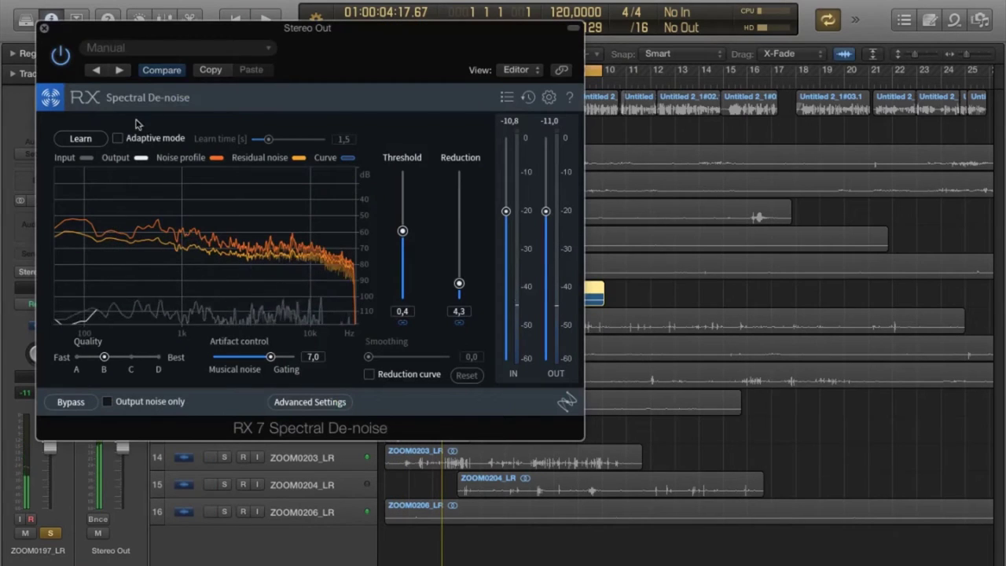
{"action": "left_click_drag", "start_coordinate": [459, 283], "coordinate": [460, 274]}
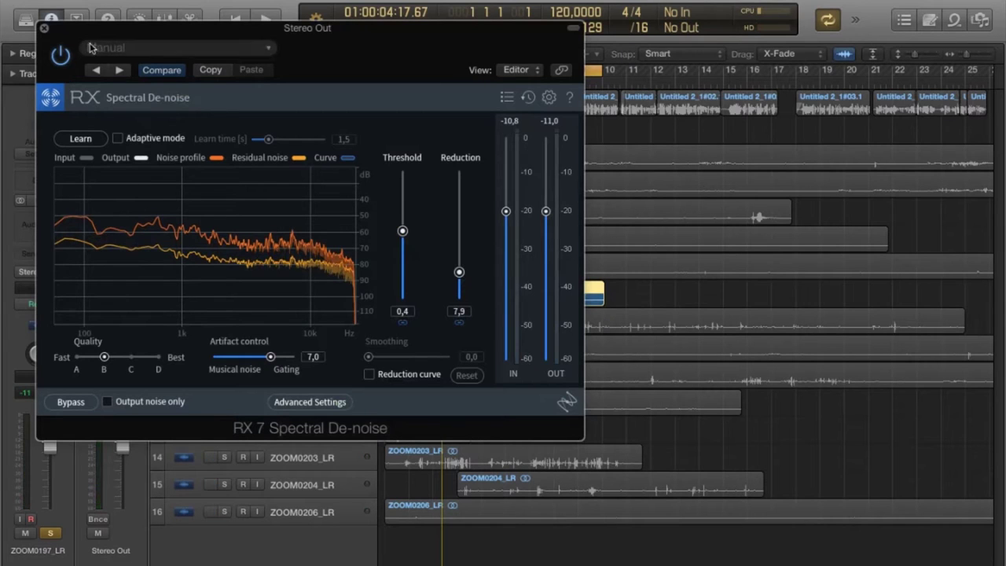
{"action": "left_click", "coordinate": [44, 28]}
Step: Trim the start of the ZOOM0197_LR region to about bar 1.5 during playback, listen to the rest and stop around bar 9
{"action": "key", "text": "space"}
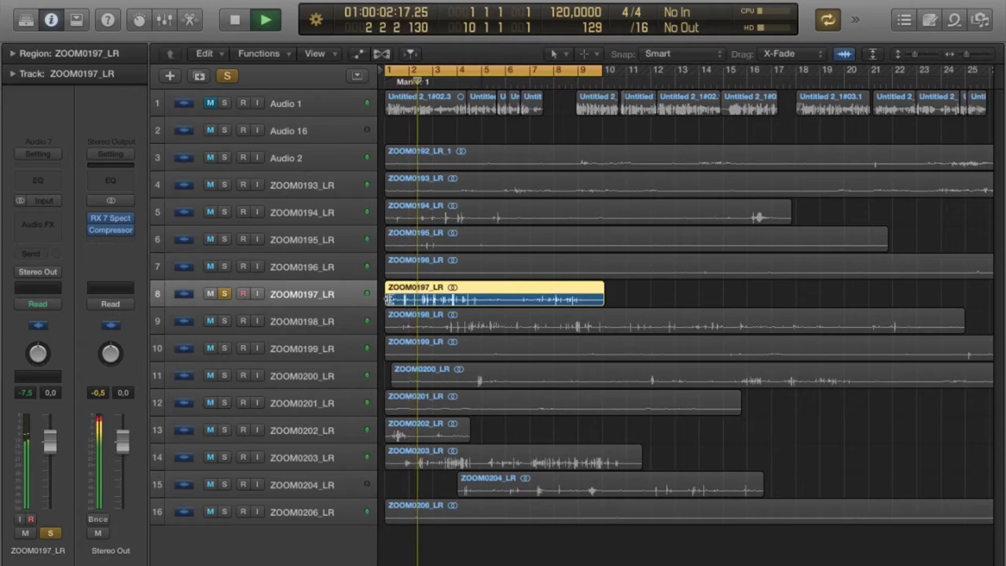
{"action": "left_click_drag", "start_coordinate": [387, 299], "coordinate": [402, 299]}
{"action": "key", "text": "super+Right"}
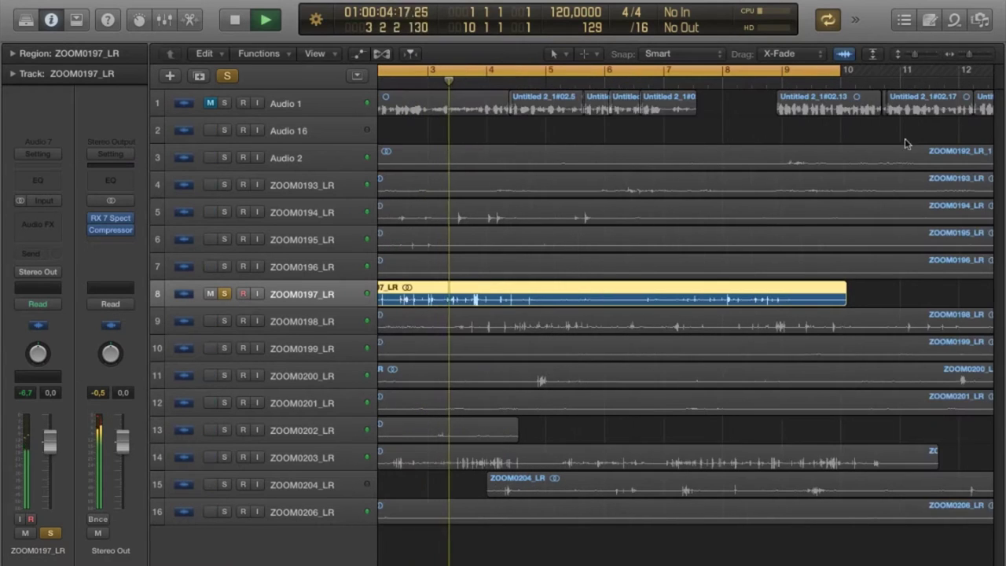
{"action": "key", "text": "super+Down"}
{"action": "key", "text": "super+Right"}
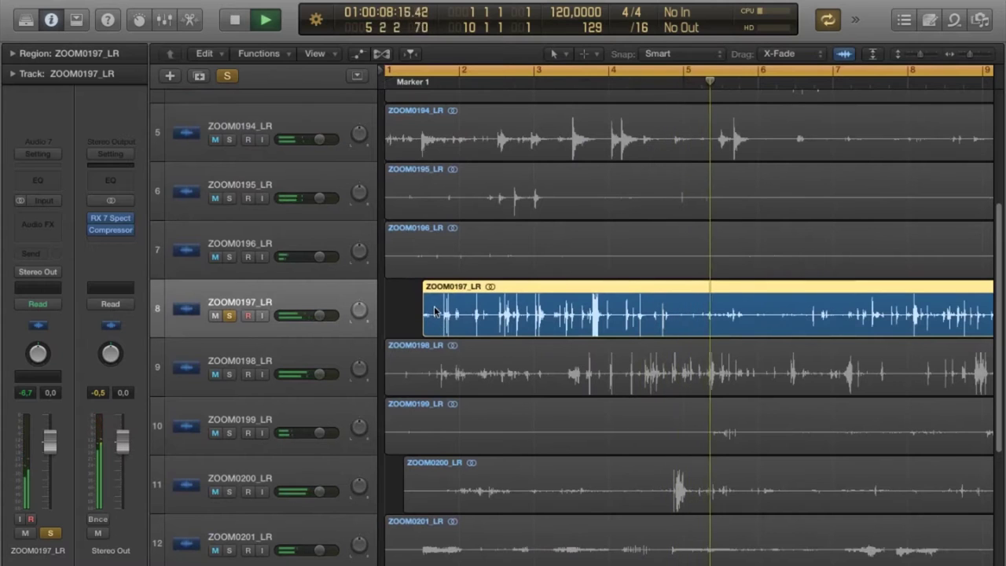
{"action": "key", "text": "super+Left"}
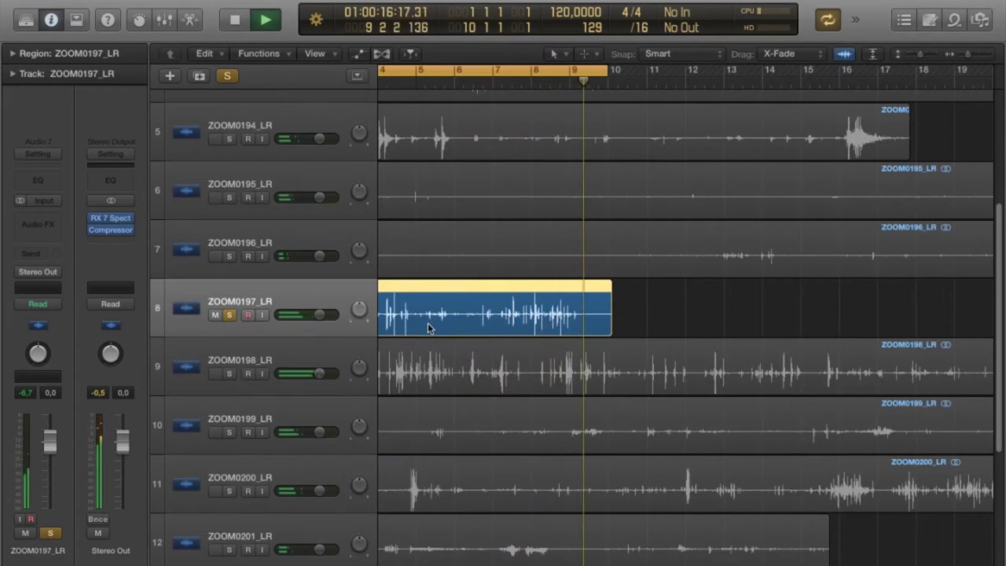
{"action": "key", "text": "space"}
Step: Trim the end of the ZOOM0197_LR region to about bar 9.3, just after its last sounds
{"action": "mouse_move", "coordinate": [226, 546]}
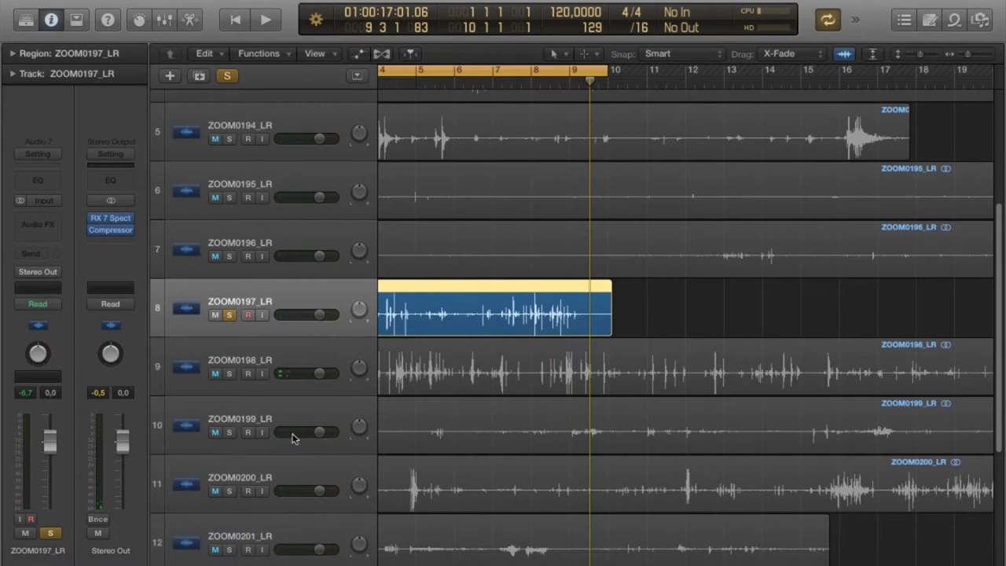
{"action": "key", "text": "super+Left"}
{"action": "key", "text": "super+Right"}
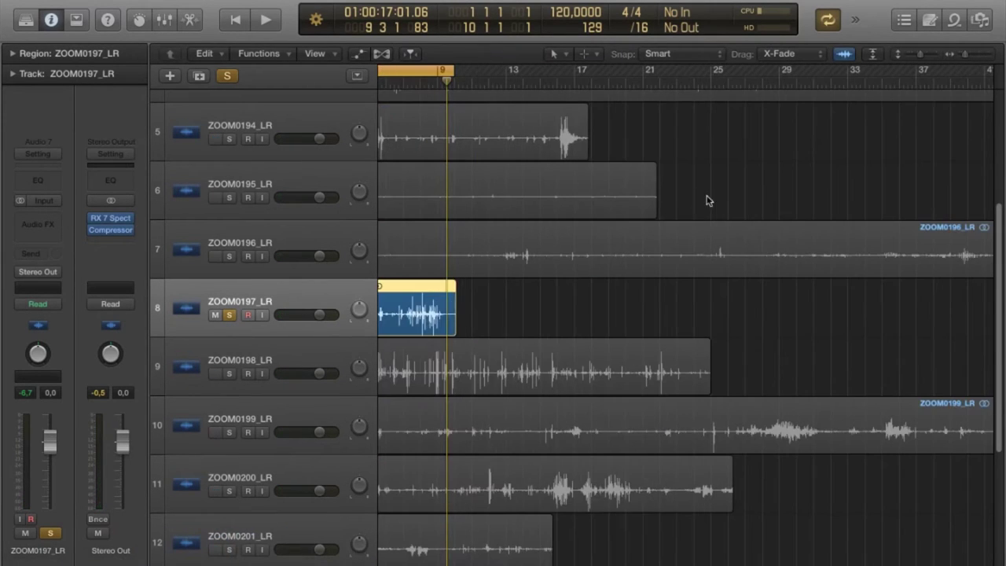
{"action": "key", "text": "super+Up"}
{"action": "key", "text": "super+Right"}
{"action": "scroll", "coordinate": [471, 236], "scroll_direction": "left", "scroll_amount": 2}
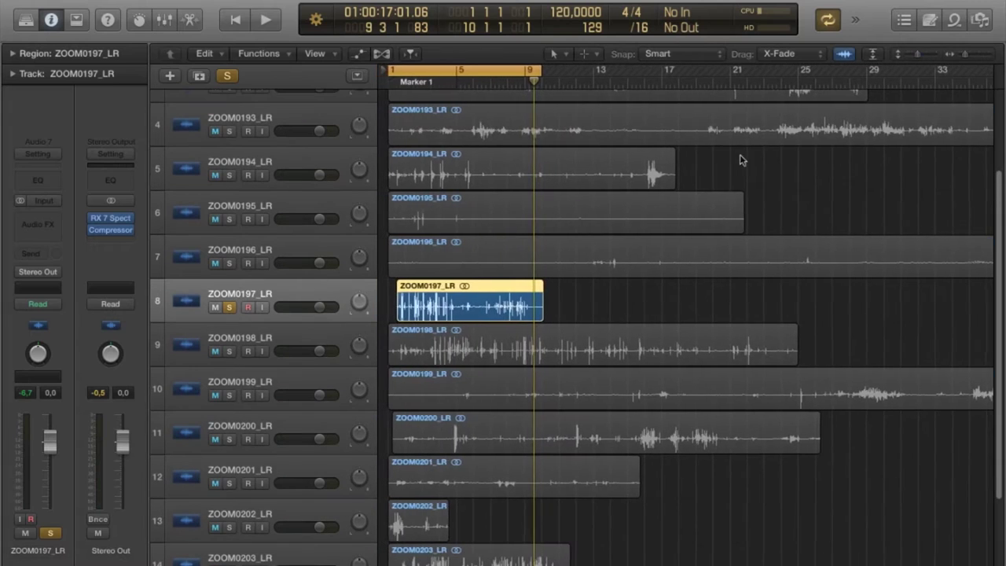
{"action": "left_click", "coordinate": [915, 56]}
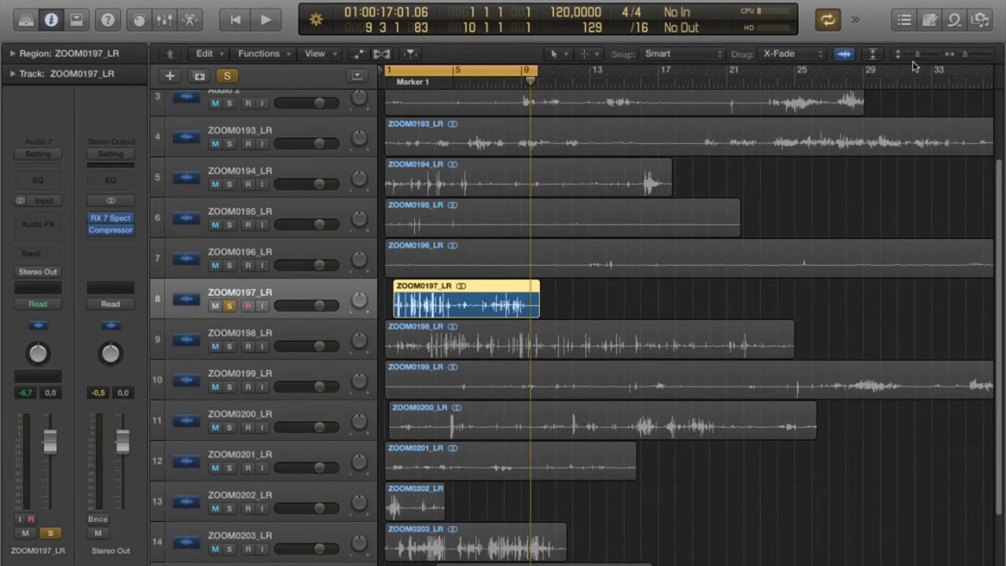
{"action": "key", "text": "super+Down"}
{"action": "key", "text": "super+Right"}
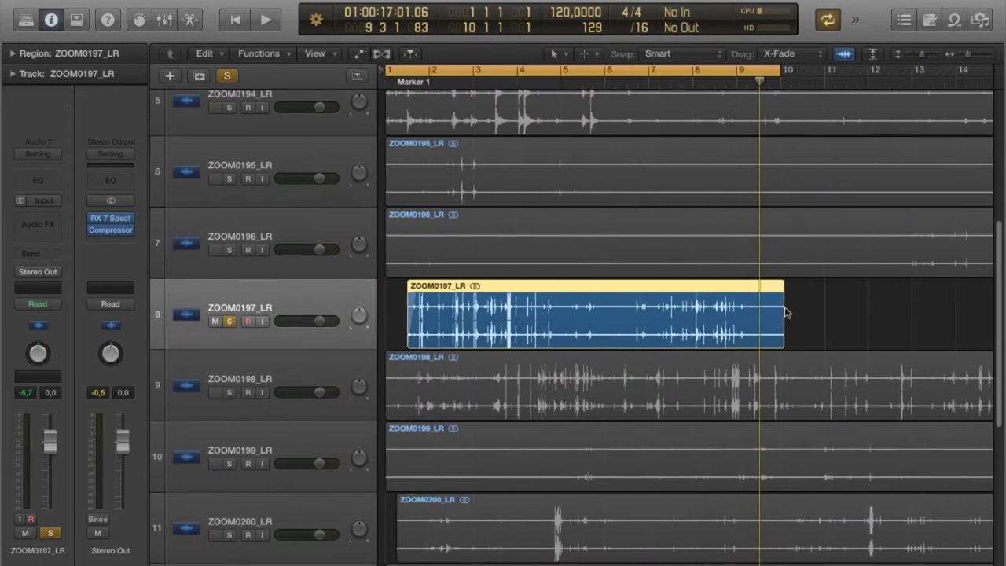
{"action": "left_click_drag", "start_coordinate": [779, 330], "coordinate": [751, 332]}
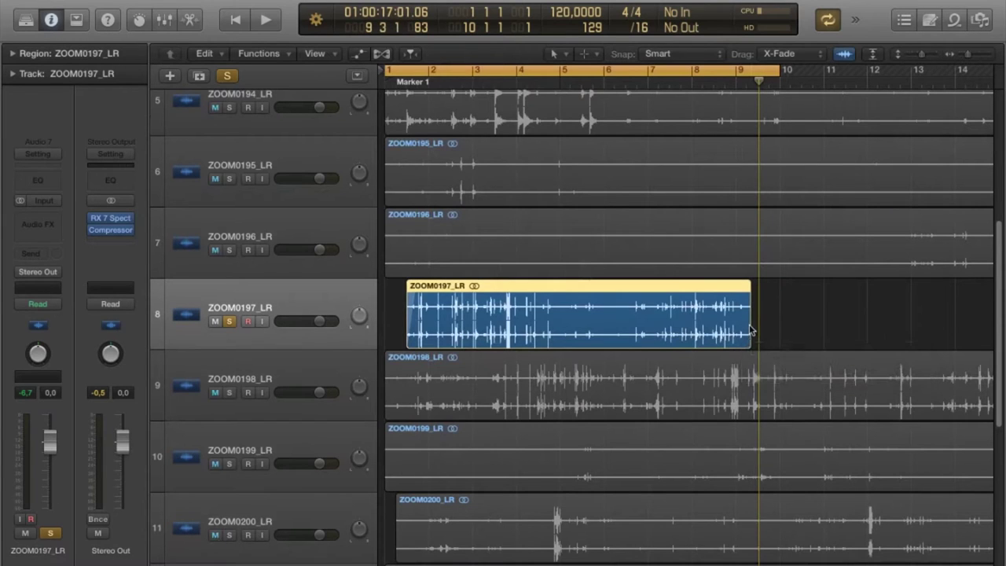
Step: Turn off cycle mode and play the trimmed ZOOM0197_LR region from around bar 2, stopping before bar 3
{"action": "left_click", "coordinate": [440, 72]}
{"action": "double_click", "coordinate": [444, 82]}
{"action": "key", "text": "space"}
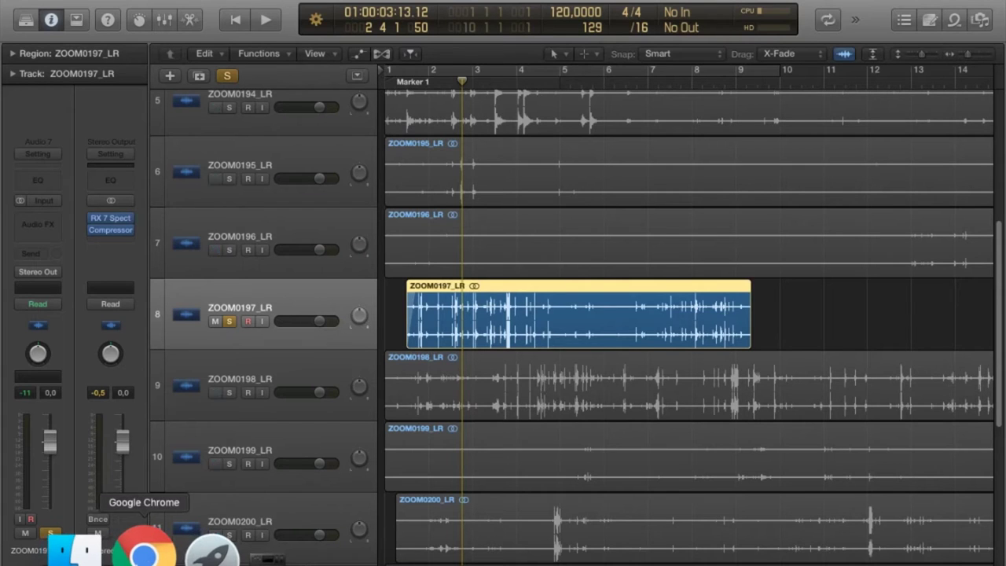
Step: Switch to Google Chrome and translate "скрип двери на природе" from Russian into English
{"action": "left_click", "coordinate": [144, 554]}
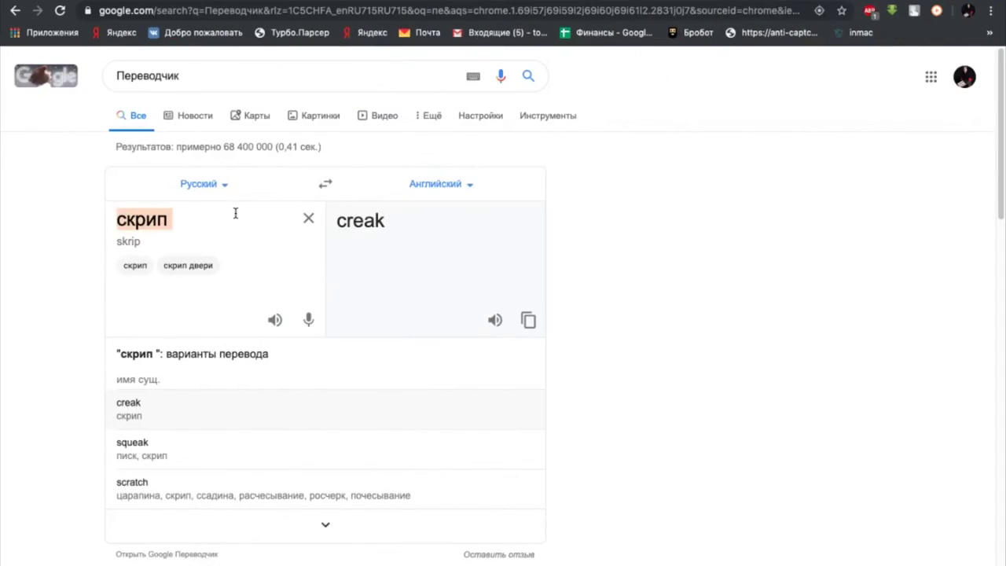
{"action": "left_click", "coordinate": [235, 213]}
{"action": "left_click", "coordinate": [308, 218]}
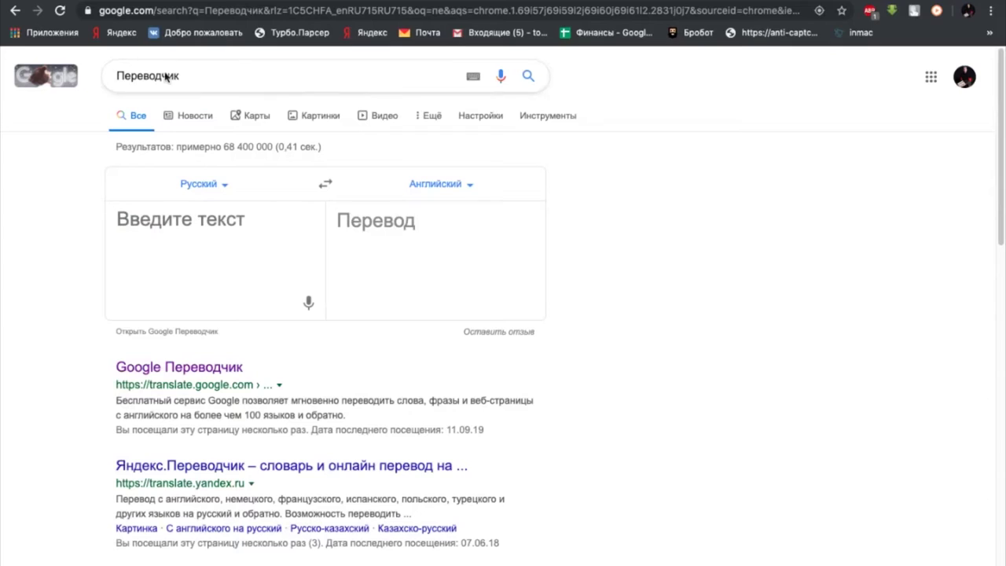
{"action": "left_click", "coordinate": [213, 212]}
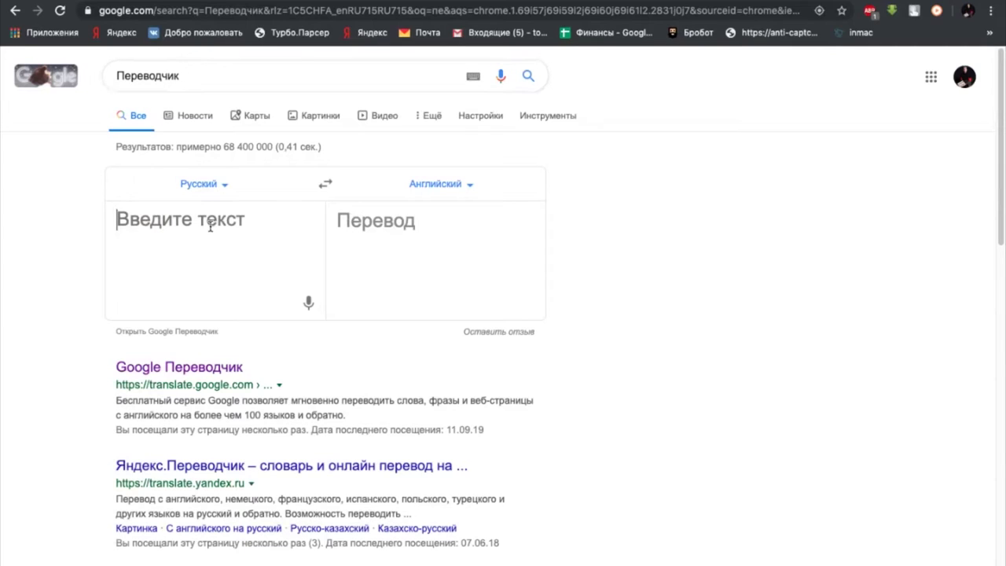
{"action": "type", "text": "crh"}
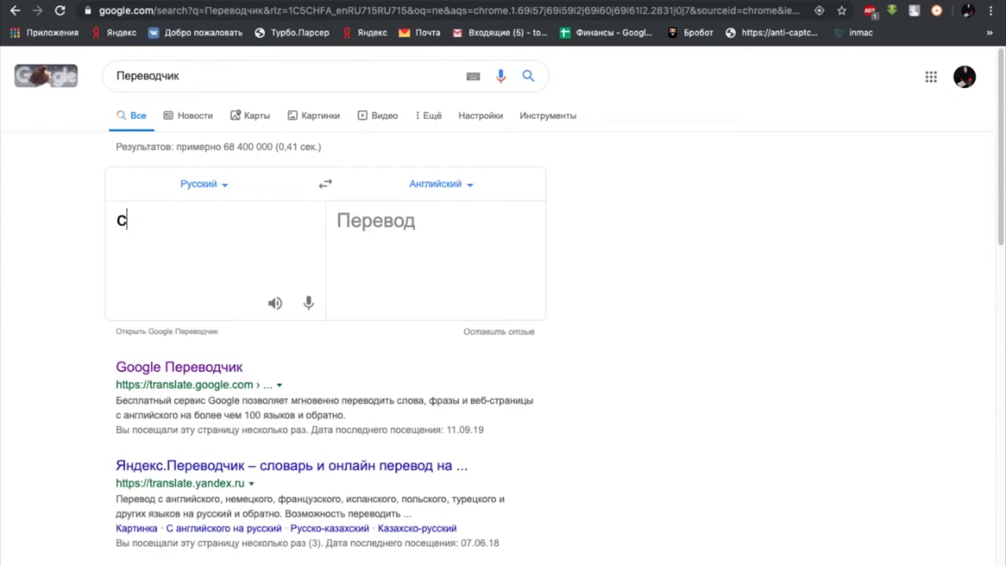
{"action": "key", "text": "BackSpace"}
{"action": "key", "text": "BackSpace"}
{"action": "key", "text": "BackSpace"}
{"action": "type", "text": "скрип дв"}
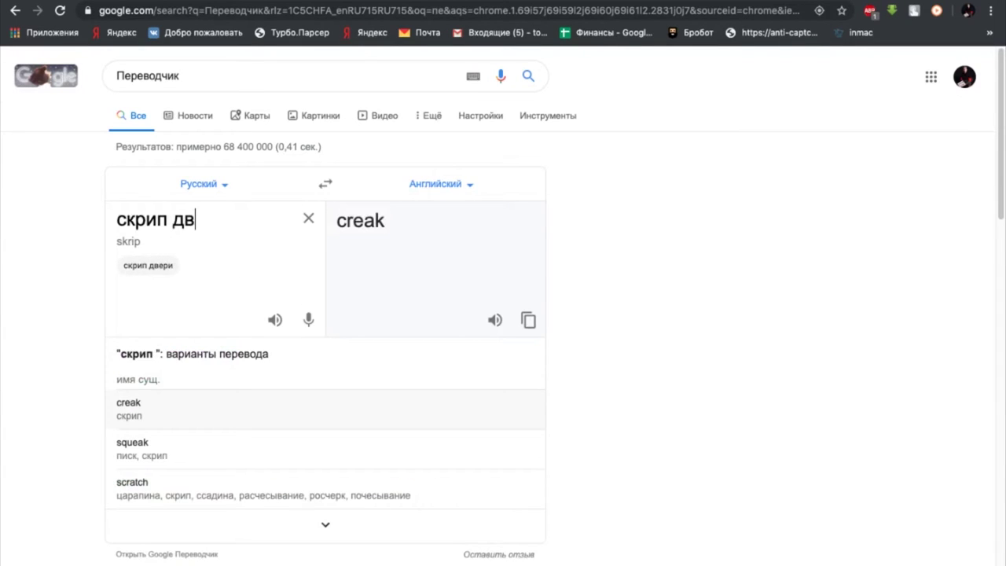
{"action": "type", "text": "ери на природе"}
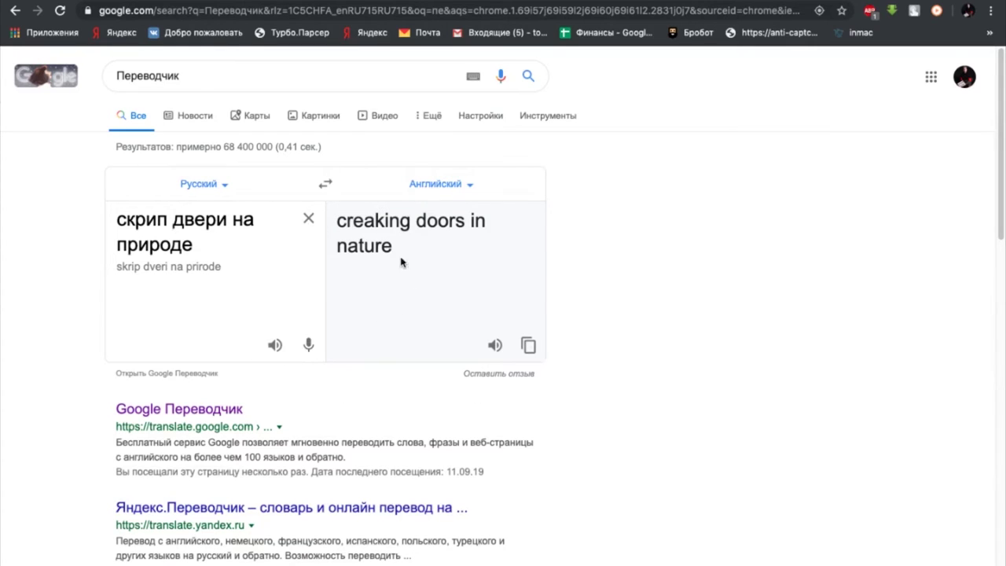
Step: Shorten the source text to "скрип" and highlight "squeak" among the translation variants
{"action": "triple_click", "coordinate": [338, 220]}
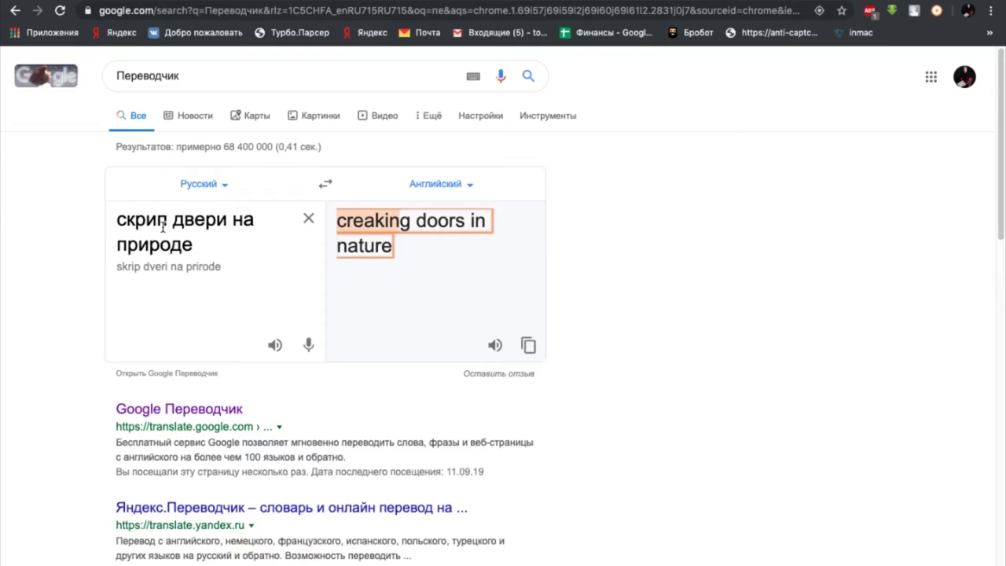
{"action": "left_click_drag", "start_coordinate": [199, 245], "coordinate": [162, 224]}
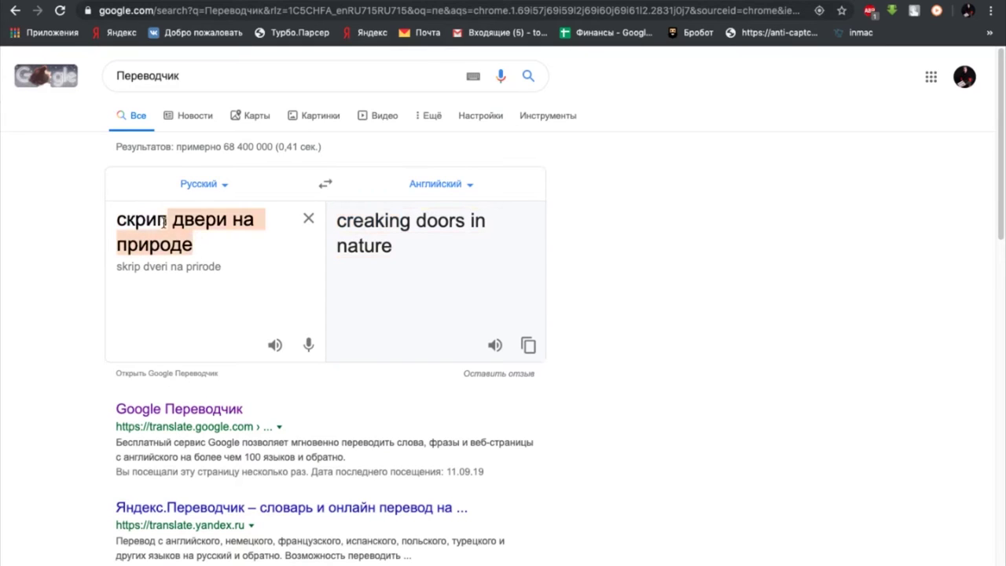
{"action": "key", "text": "BackSpace"}
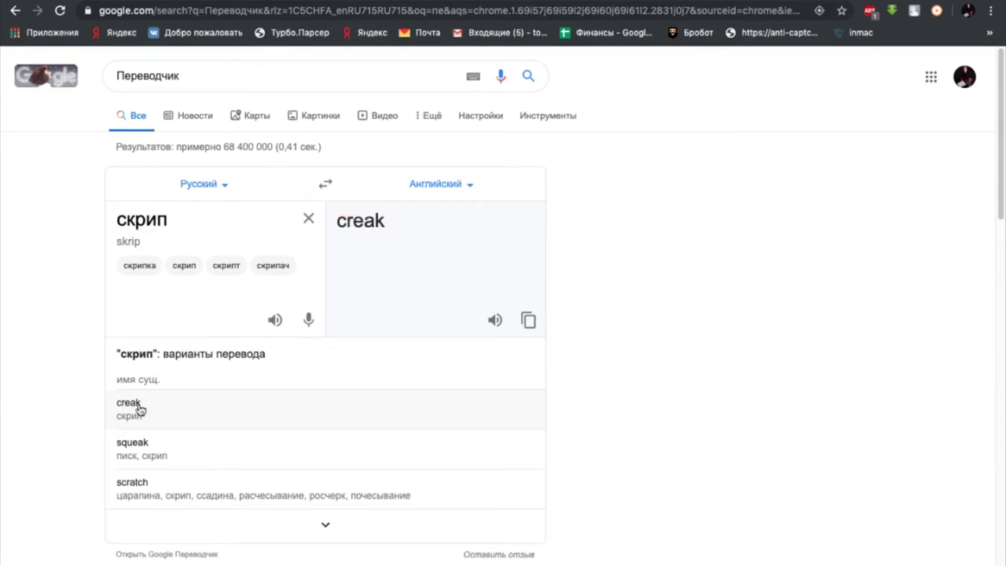
{"action": "double_click", "coordinate": [143, 445]}
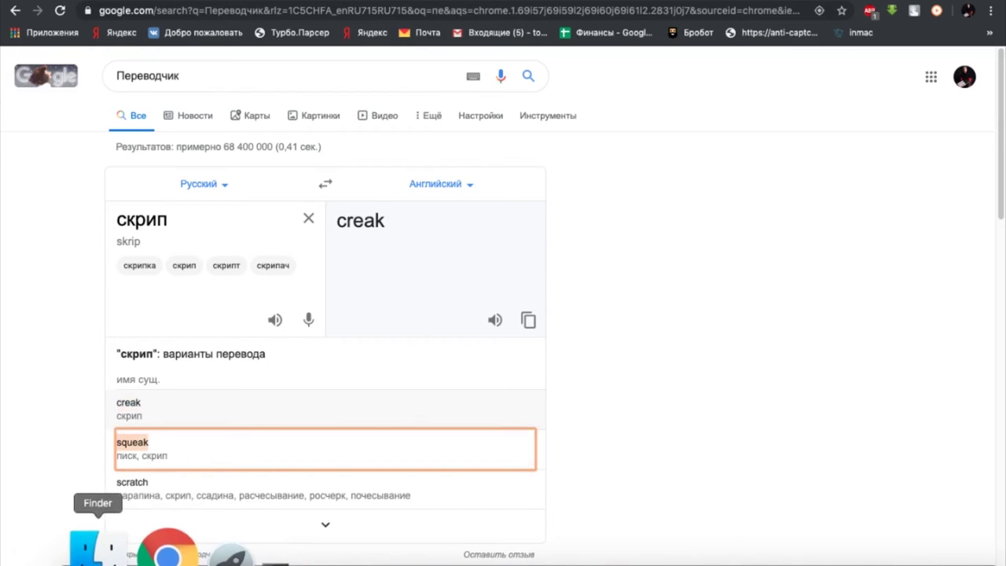
Step: Switch to Finder and search for "squeak", limited to the БАЗА ЗВУКОВ folder
{"action": "left_click", "coordinate": [92, 547]}
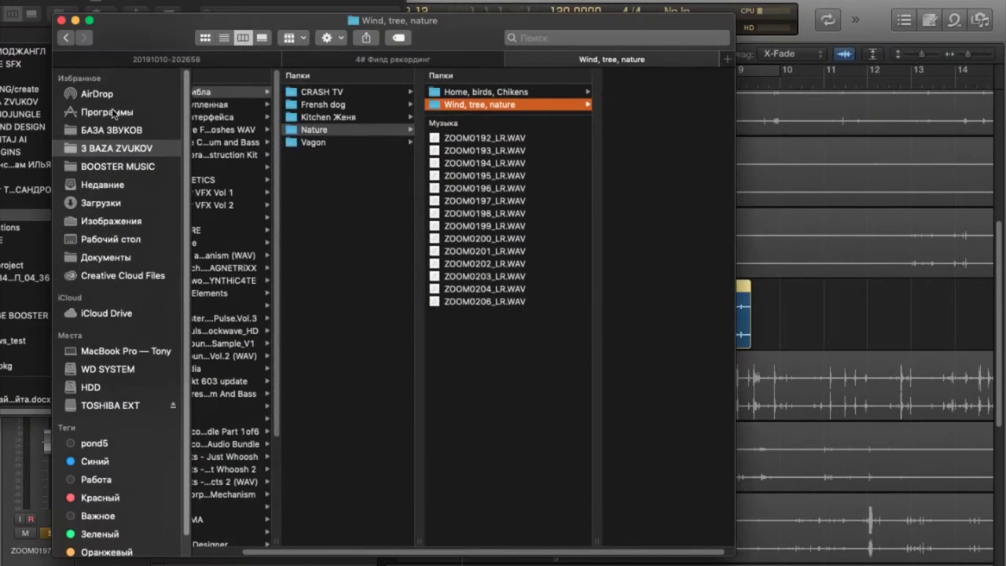
{"action": "left_click", "coordinate": [108, 132]}
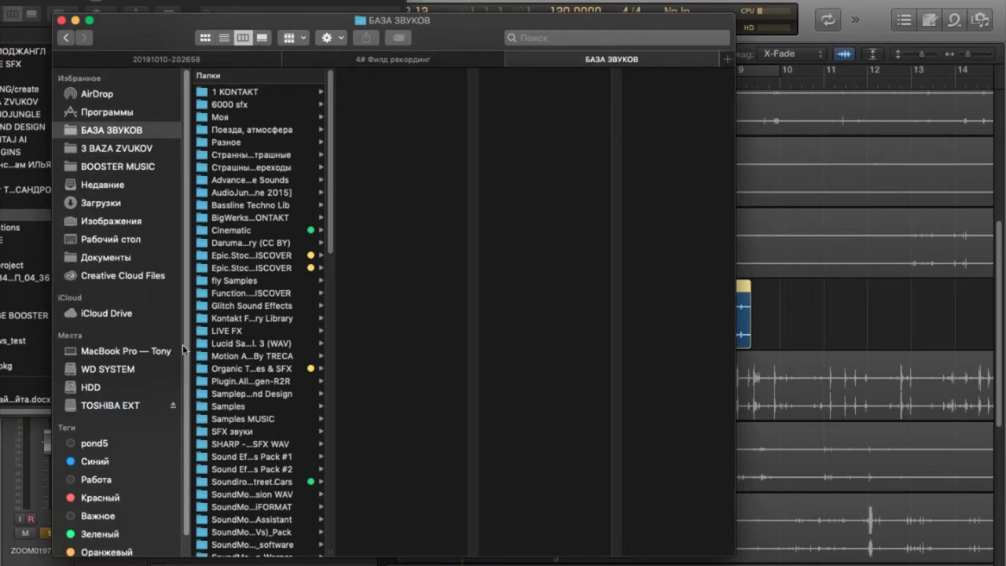
{"action": "left_click", "coordinate": [559, 37]}
{"action": "type", "text": "squeak"}
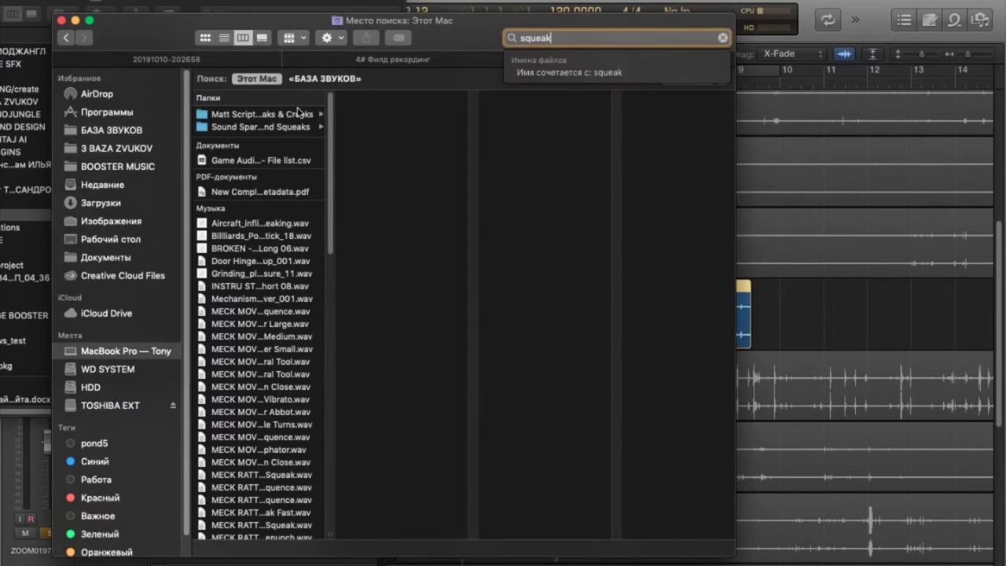
{"action": "left_click", "coordinate": [325, 78]}
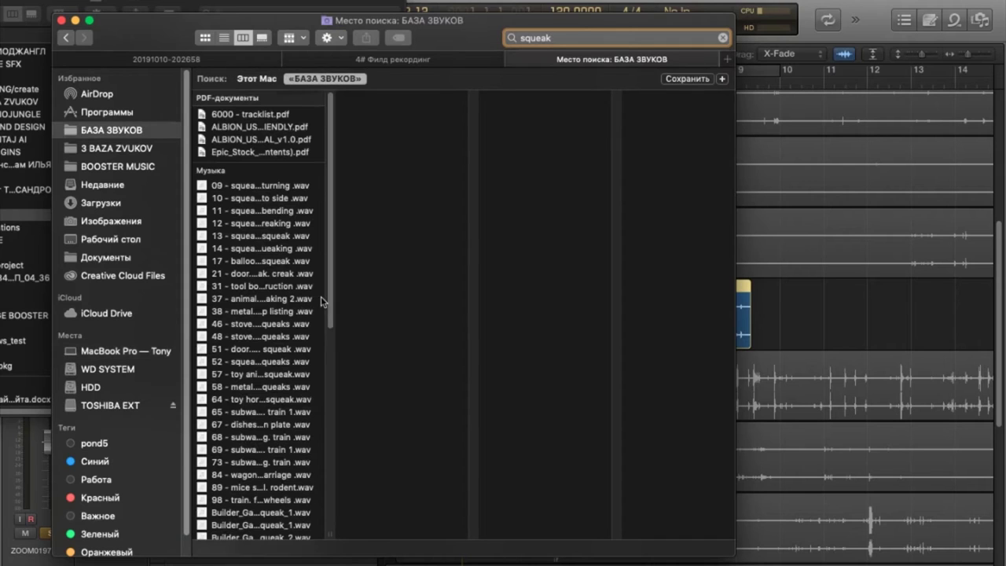
Step: Reposition the Finder window, look through the squeak results and widen their column to show longer file names
{"action": "left_click_drag", "start_coordinate": [497, 23], "coordinate": [509, 0]}
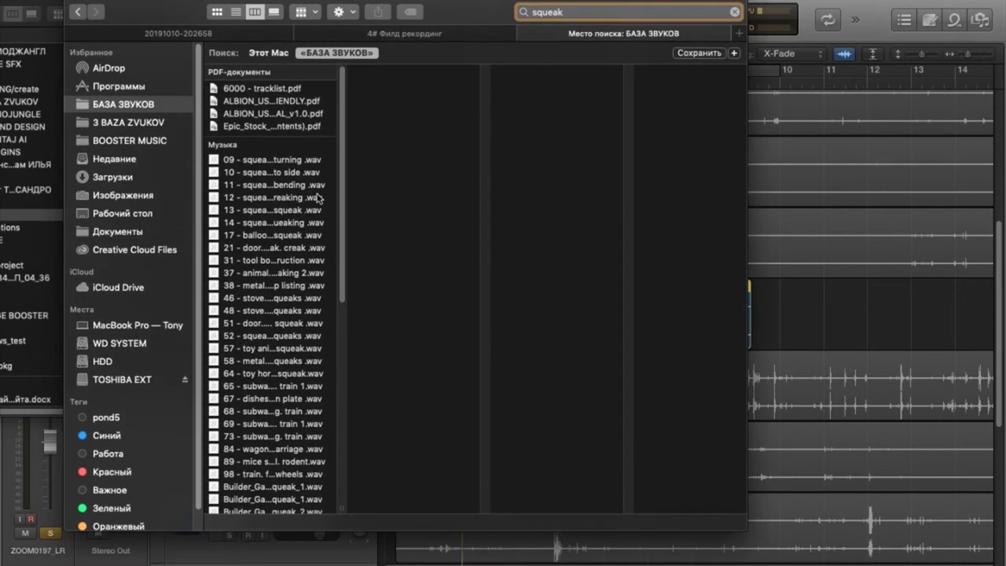
{"action": "scroll", "coordinate": [340, 465], "scroll_direction": "down", "scroll_amount": 10}
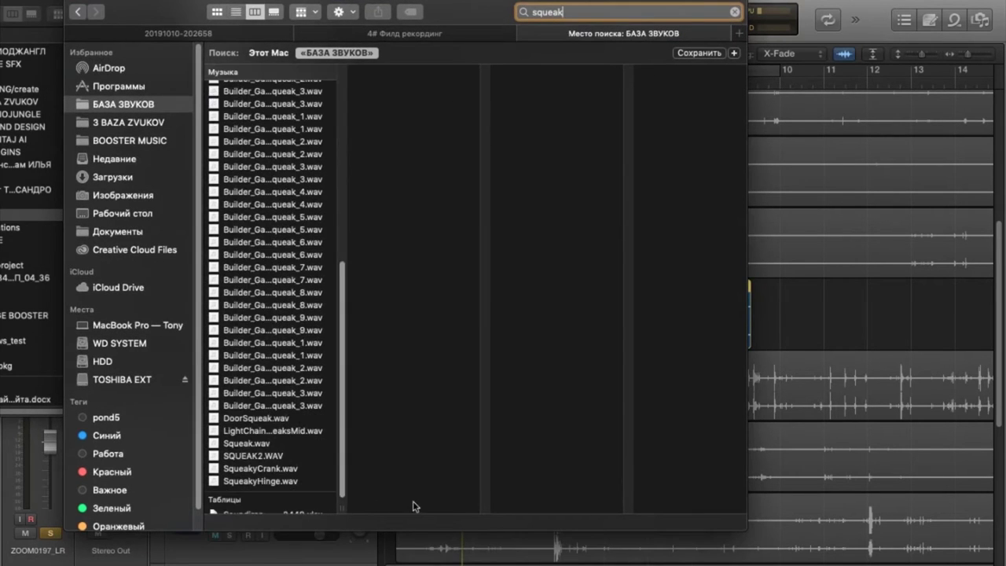
{"action": "scroll", "coordinate": [336, 440], "scroll_direction": "up", "scroll_amount": 10}
{"action": "left_click_drag", "start_coordinate": [342, 510], "coordinate": [411, 505]}
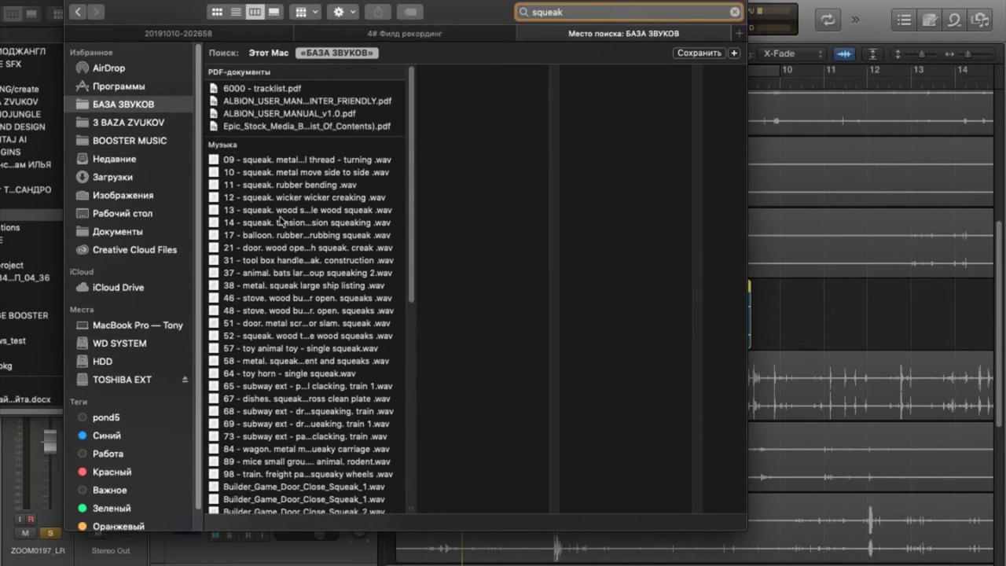
Step: Preview "13 - squeak. wood single wood squeak .wav" with Quick Look, close the preview and return to the Logic Pro project
{"action": "left_click", "coordinate": [283, 222]}
{"action": "left_click", "coordinate": [283, 210]}
{"action": "key", "text": "space"}
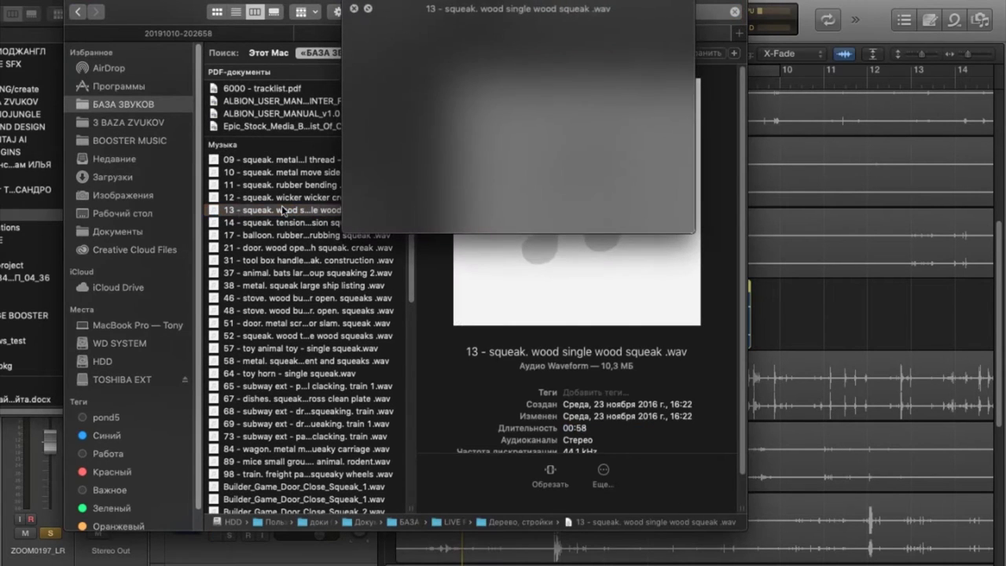
{"action": "key", "text": "space"}
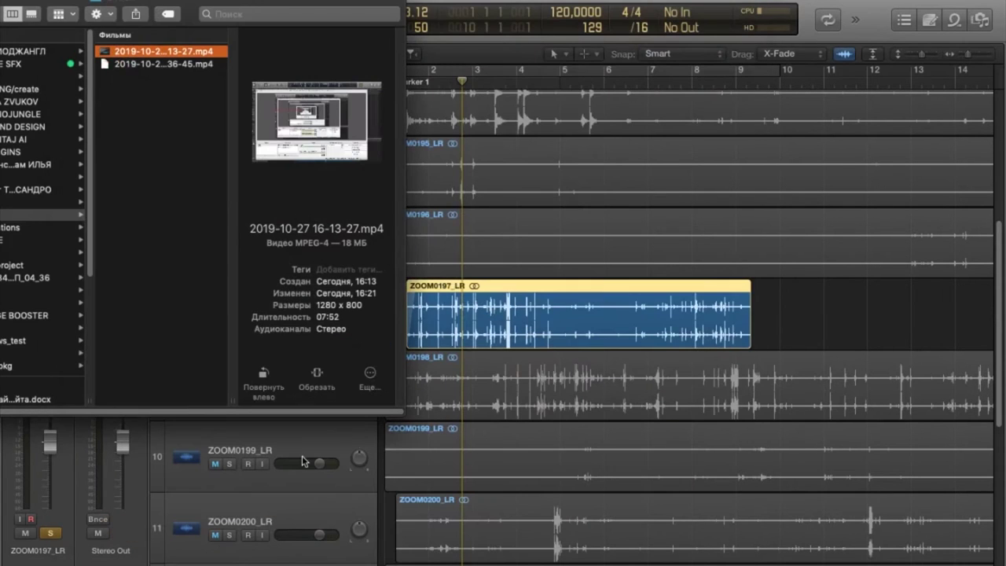
{"action": "left_click", "coordinate": [442, 309]}
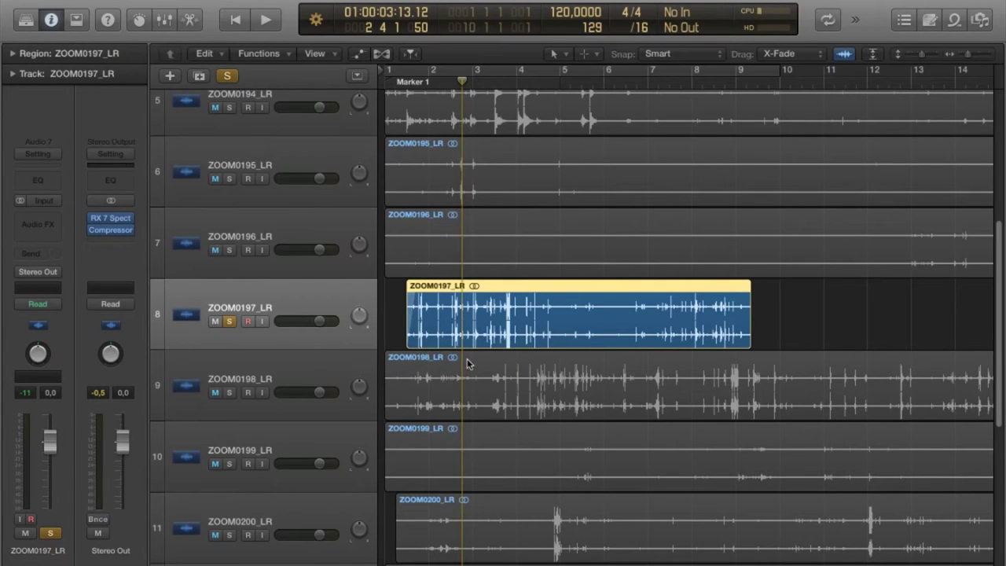
Step: Switch to Finder and open the Nature folder inside "0 моя библа"
{"action": "scroll", "coordinate": [467, 362], "scroll_direction": "down", "scroll_amount": 3}
{"action": "scroll", "coordinate": [477, 246], "scroll_direction": "up", "scroll_amount": 2}
{"action": "scroll", "coordinate": [477, 246], "scroll_direction": "up", "scroll_amount": 4}
{"action": "mouse_move", "coordinate": [197, 559]}
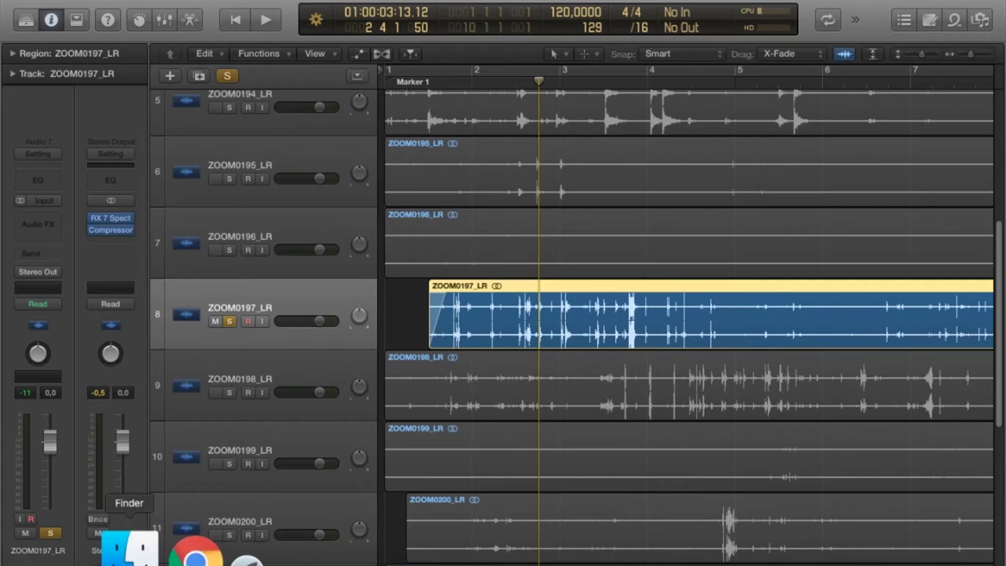
{"action": "left_click", "coordinate": [129, 550]}
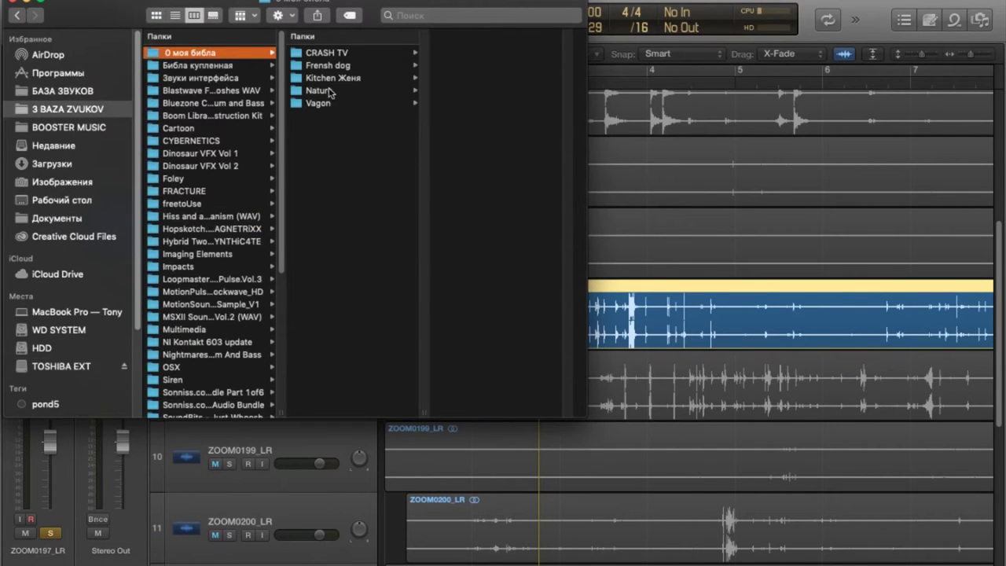
{"action": "left_click", "coordinate": [329, 92]}
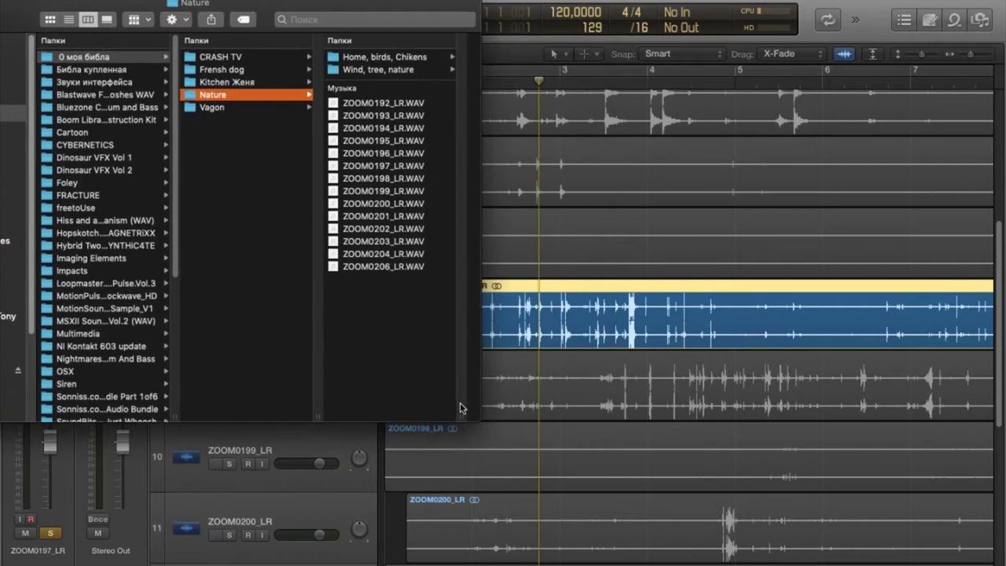
Step: Enlarge the Finder window, widen the Nature folder's file column and select all the ZOOM recordings from ZOOM0192_LR.WAV to ZOOM0206_LR.WAV
{"action": "left_click_drag", "start_coordinate": [482, 418], "coordinate": [578, 452]}
{"action": "left_click_drag", "start_coordinate": [465, 450], "coordinate": [498, 451]}
{"action": "left_click_drag", "start_coordinate": [460, 321], "coordinate": [340, 104]}
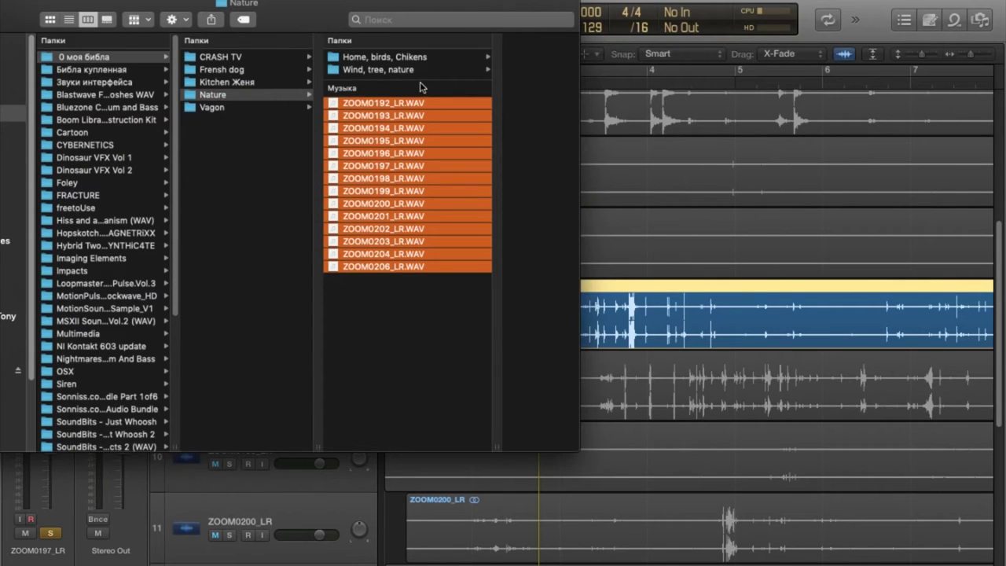
Step: Compare the contents of the "Home, birds, Chikens" and "Wind, tree, nature" subfolders
{"action": "left_click", "coordinate": [400, 57]}
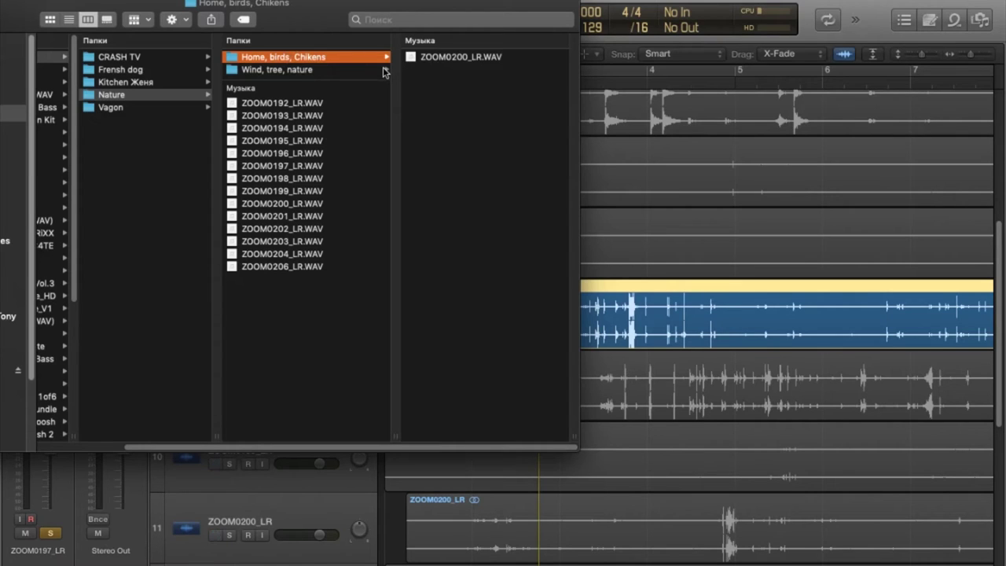
{"action": "left_click", "coordinate": [310, 72]}
{"action": "left_click", "coordinate": [303, 58]}
{"action": "left_click", "coordinate": [297, 70]}
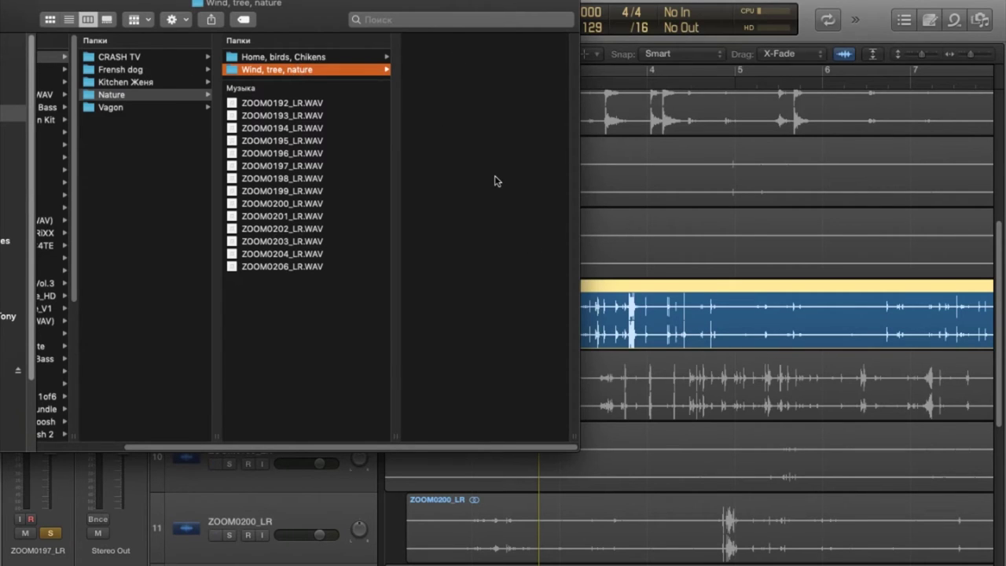
{"action": "left_click", "coordinate": [305, 58]}
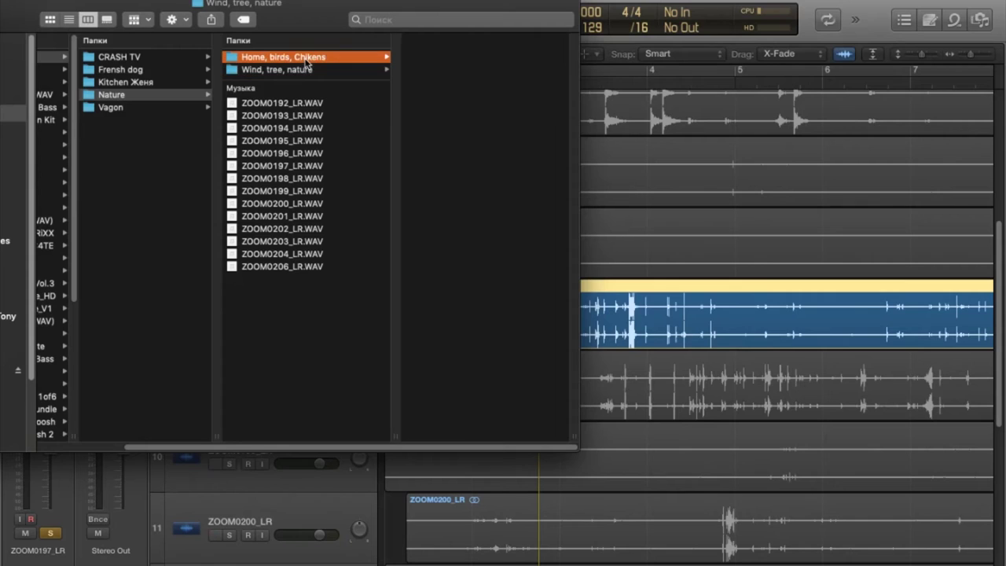
{"action": "left_click", "coordinate": [305, 69]}
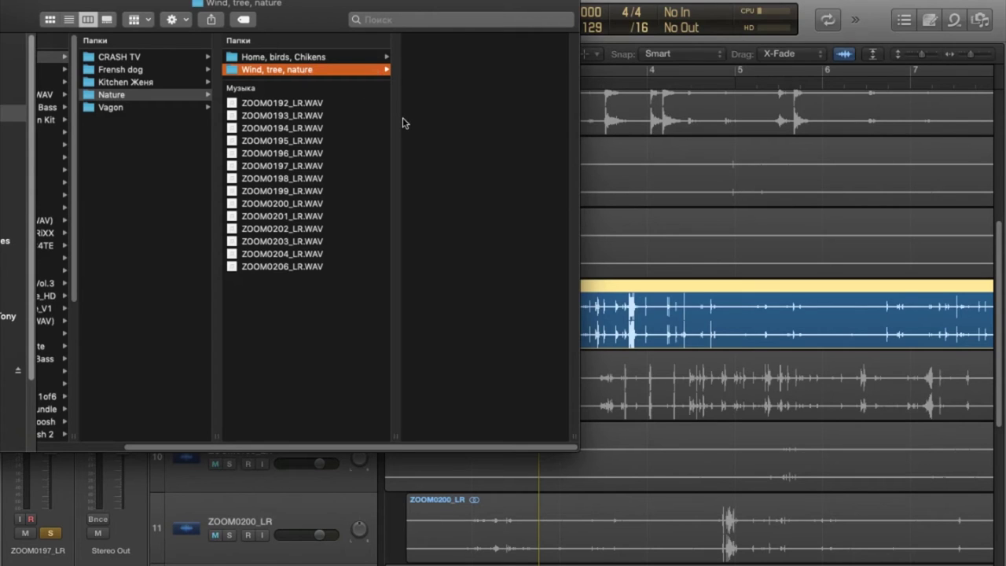
{"action": "left_click", "coordinate": [293, 57]}
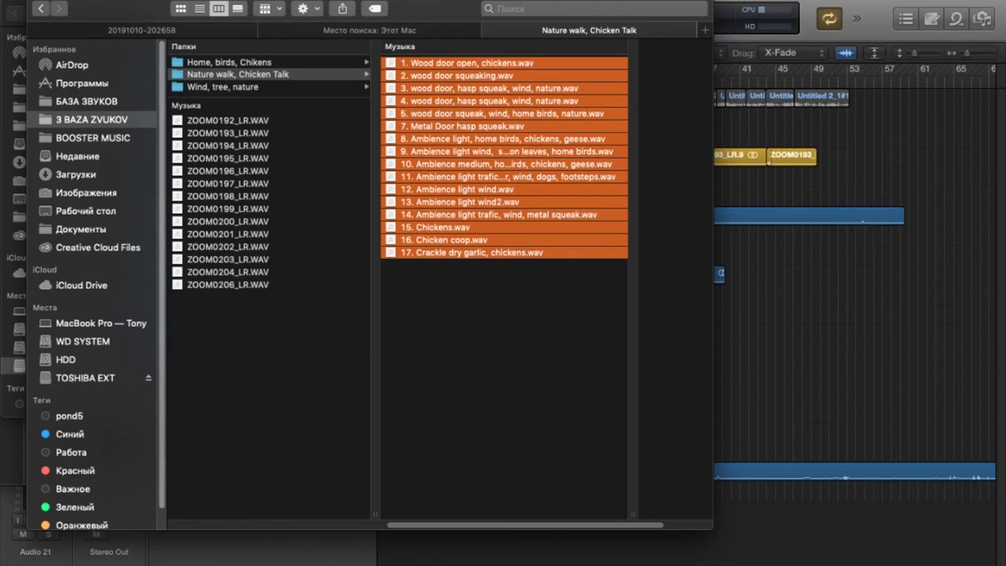
Step: Delete the "Home, birds, Chikens" and "Wind, tree, nature" subfolders from the Nature folder
{"action": "left_click_drag", "start_coordinate": [436, 11], "coordinate": [408, 19]}
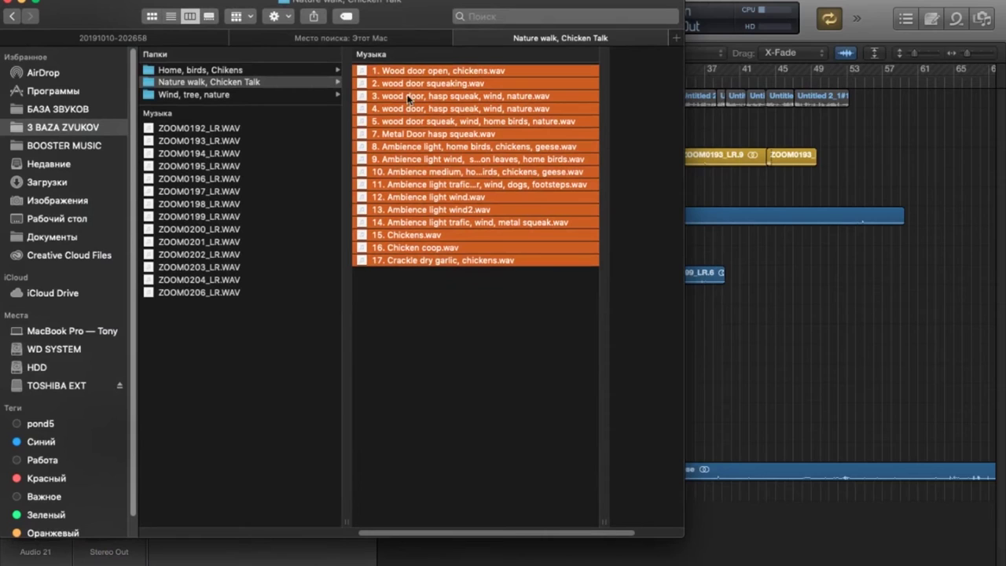
{"action": "left_click", "coordinate": [191, 70]}
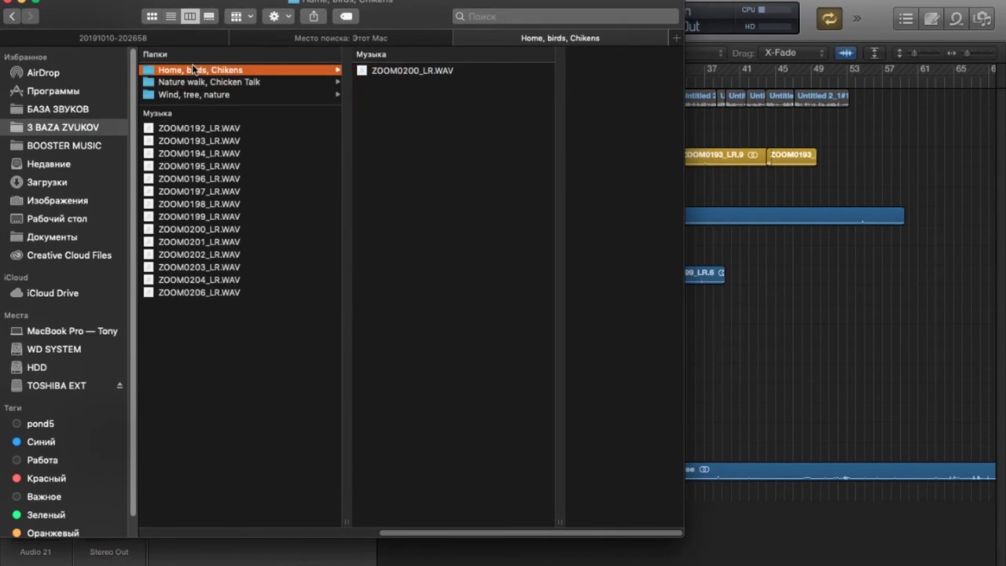
{"action": "key", "text": "super+BackSpace"}
{"action": "left_click", "coordinate": [189, 82]}
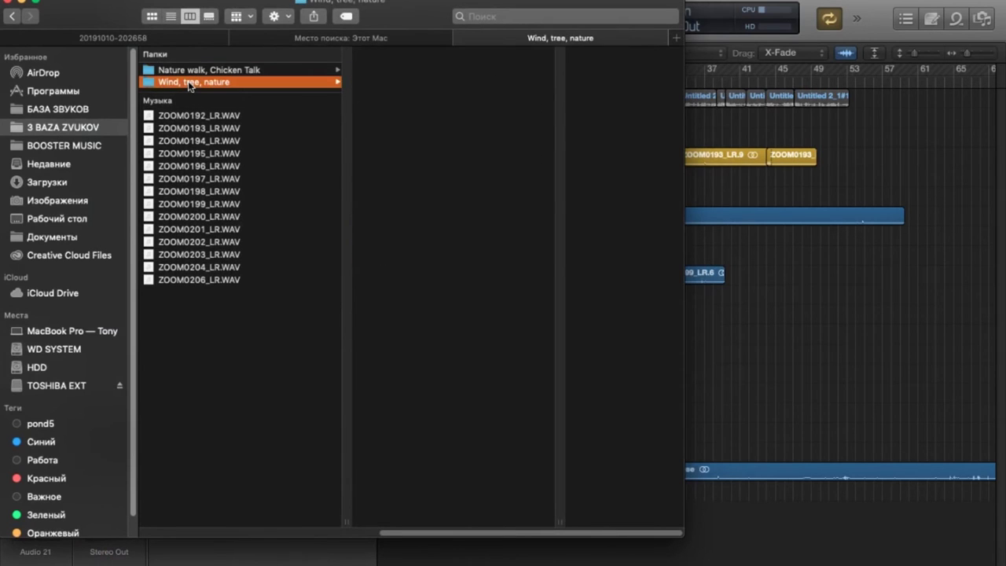
{"action": "key", "text": "super+BackSpace"}
Step: Open the "Nature walk, Chicken Talk" folder, widen its file column and select "17. Crackle dry garlic, chickens.wav"
{"action": "left_click", "coordinate": [195, 70]}
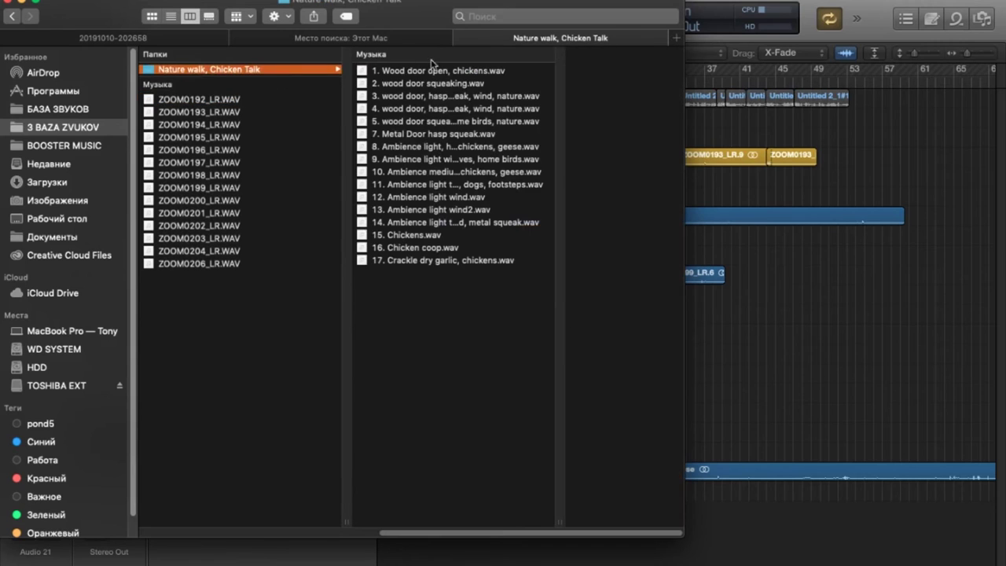
{"action": "left_click_drag", "start_coordinate": [563, 521], "coordinate": [602, 521]}
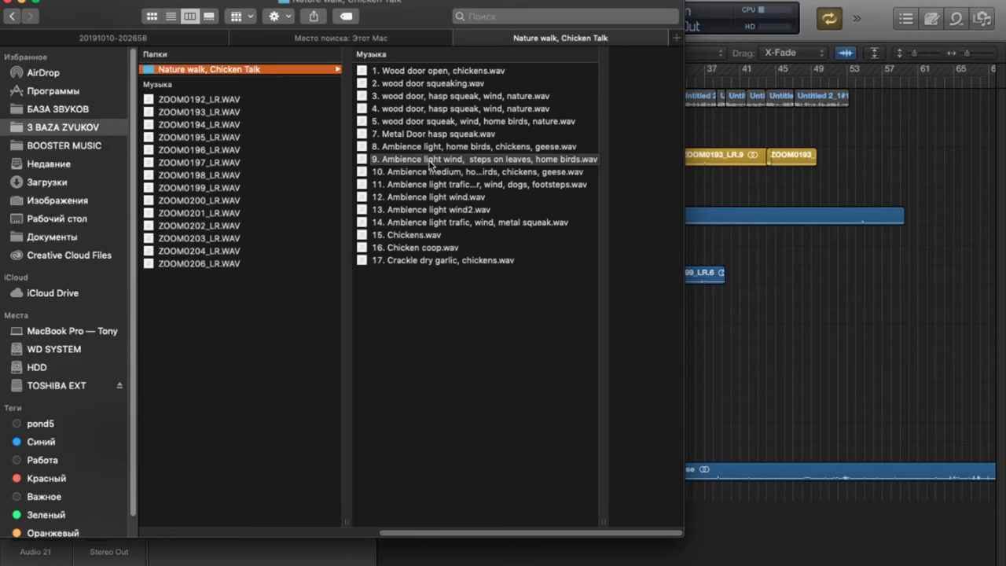
{"action": "left_click", "coordinate": [409, 249]}
{"action": "left_click", "coordinate": [360, 262]}
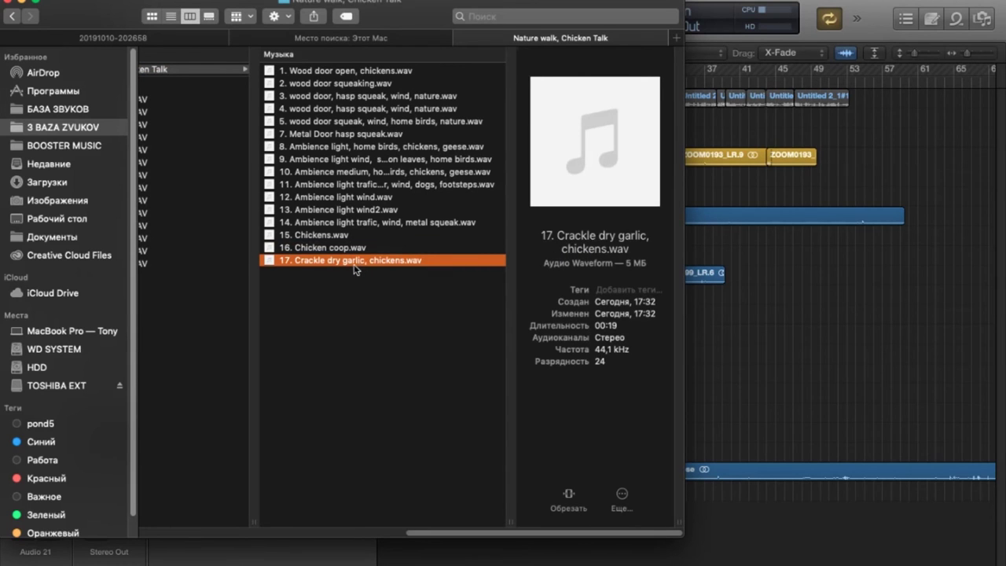
Step: Highlight all the named sound files in "Nature walk, Chicken Talk", clear the selection and return to the Logic Pro project
{"action": "scroll", "coordinate": [355, 269], "scroll_direction": "left", "scroll_amount": 3}
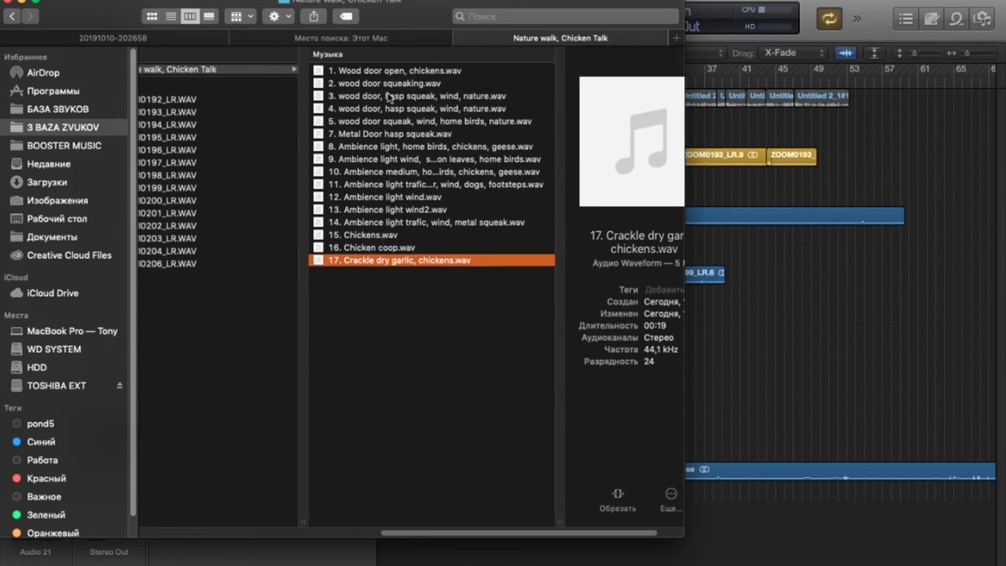
{"action": "scroll", "coordinate": [387, 95], "scroll_direction": "left", "scroll_amount": 7}
{"action": "left_click_drag", "start_coordinate": [404, 17], "coordinate": [408, 15]}
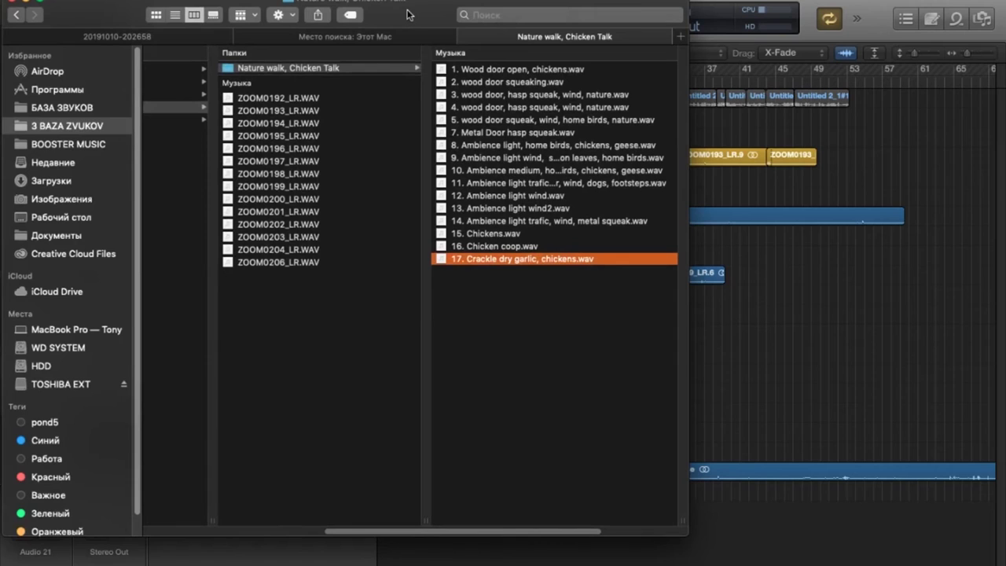
{"action": "left_click_drag", "start_coordinate": [545, 290], "coordinate": [505, 61]}
{"action": "left_click", "coordinate": [499, 330]}
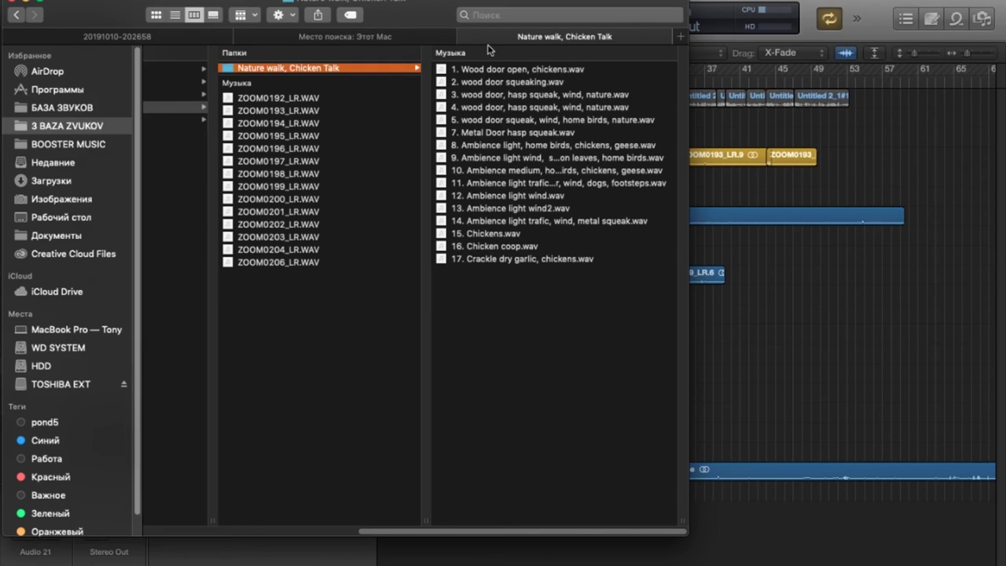
{"action": "left_click", "coordinate": [785, 287]}
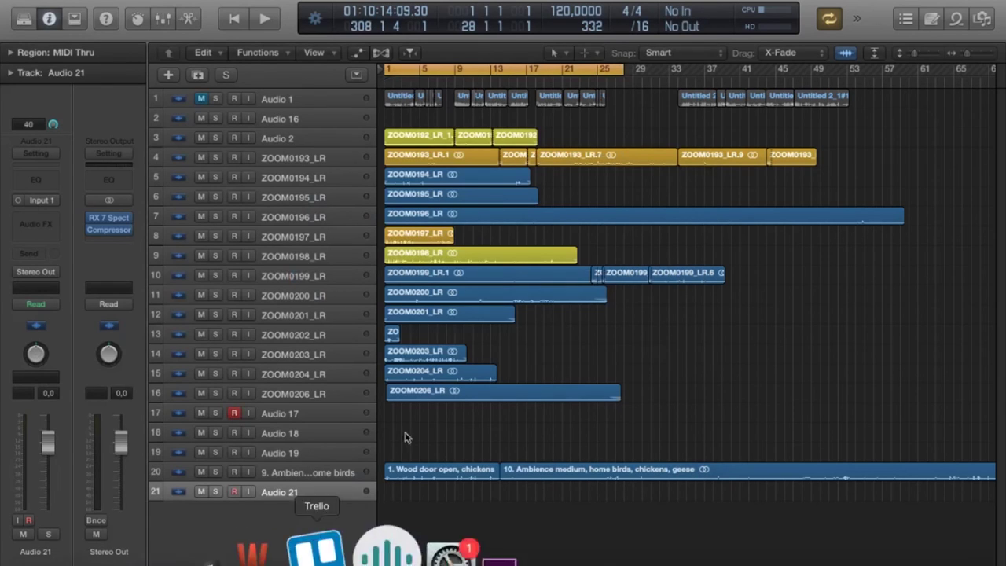